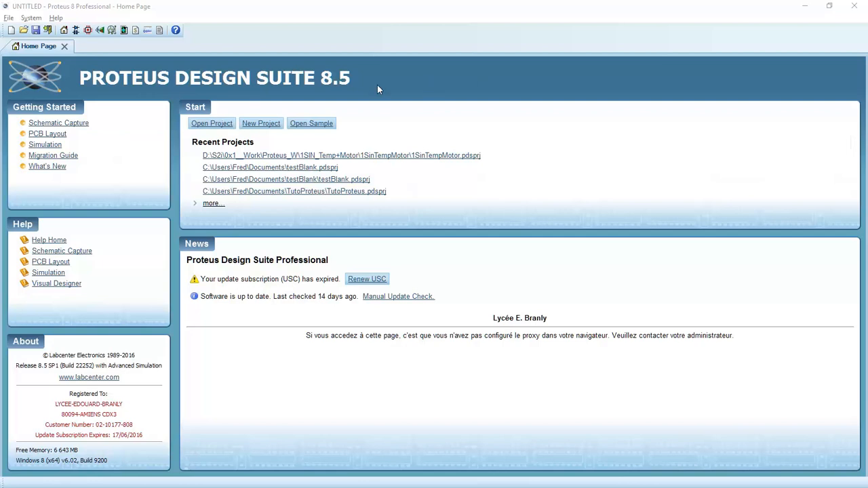
Step: Create a new project named Arduino_01 with the DEFAULT schematic template, no PCB layout and no firmware project
click(270, 125)
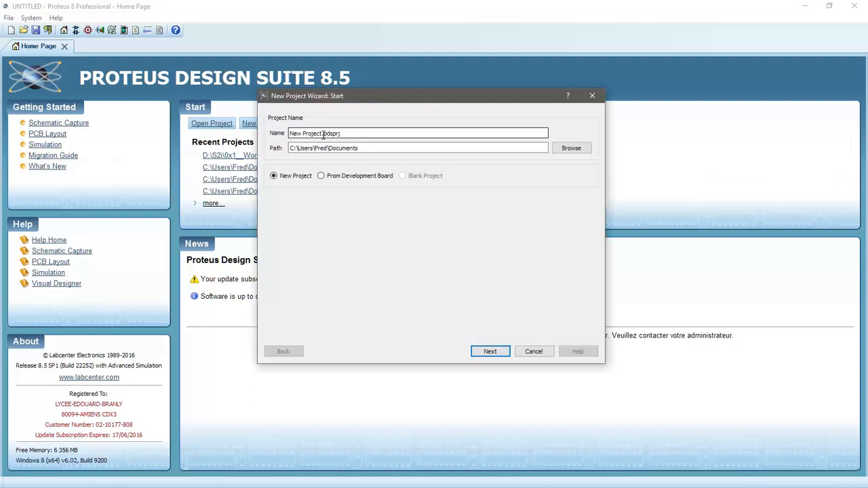
key(shift+Home)
text(Arduino)
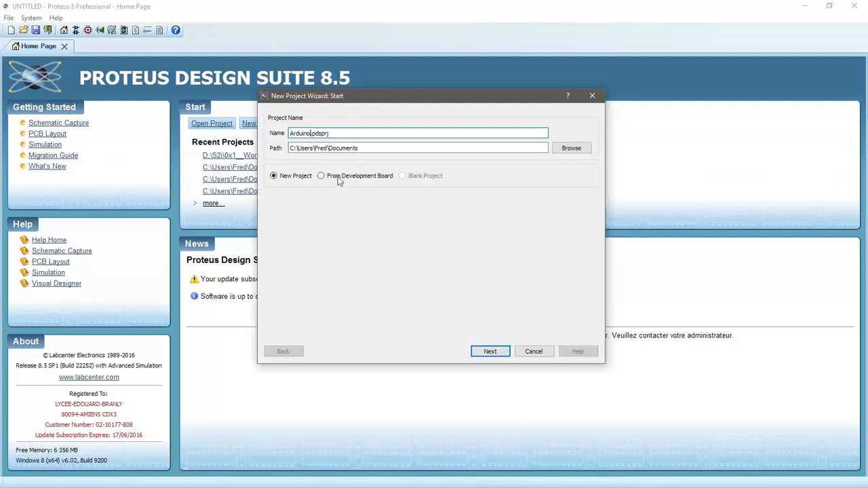
text(_01)
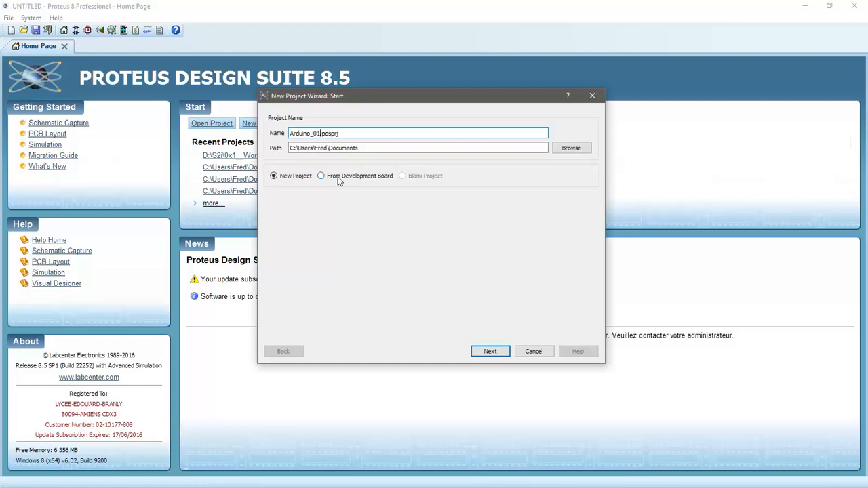
click(487, 357)
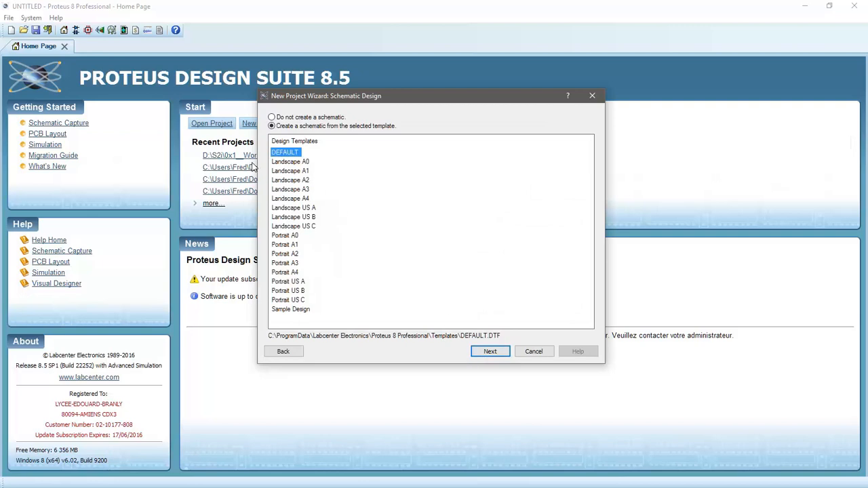
click(491, 352)
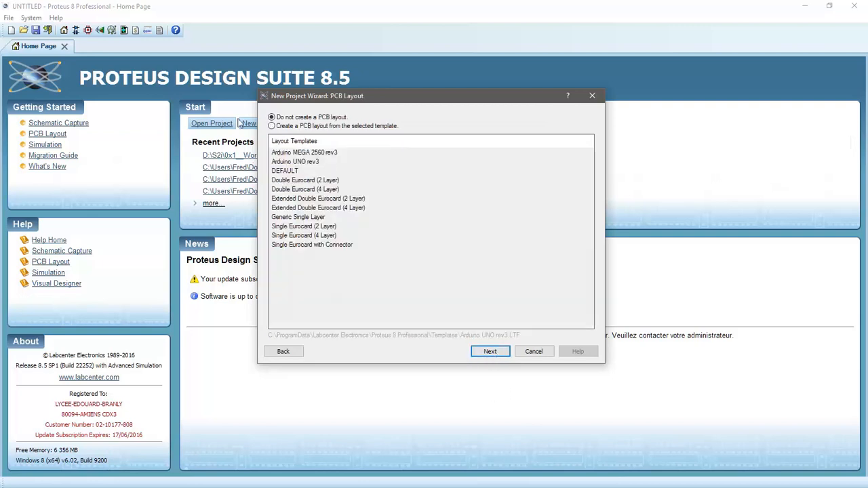
click(475, 353)
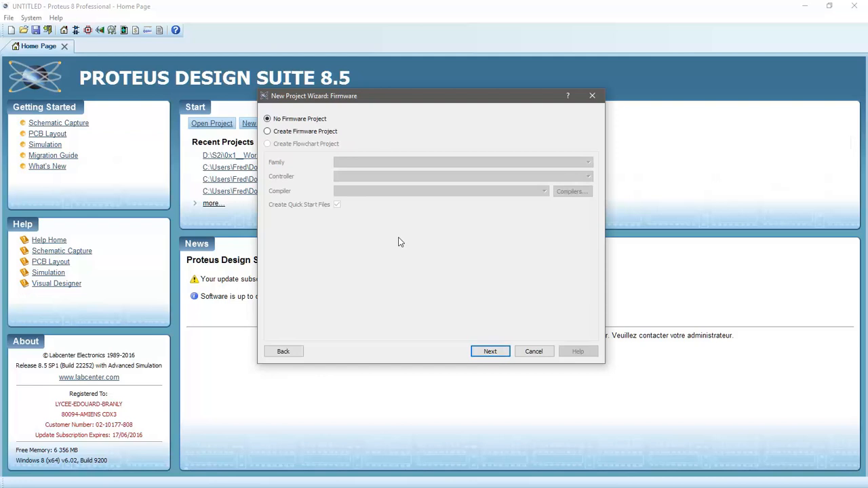
click(495, 353)
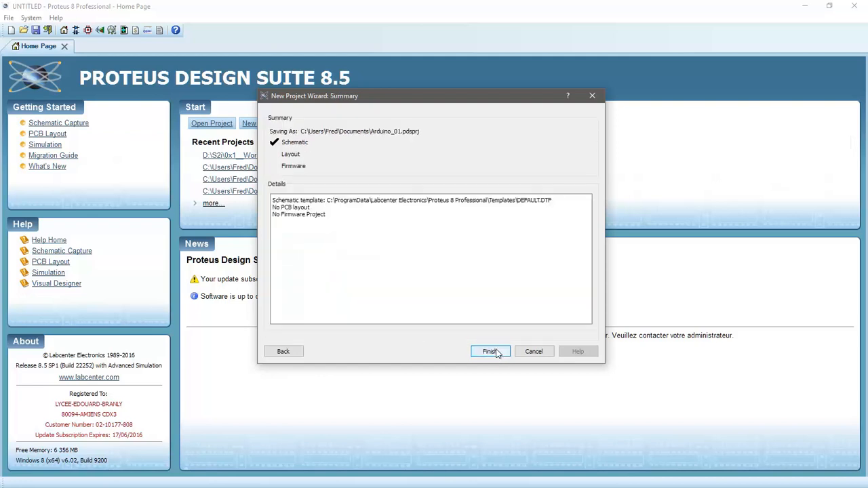
click(491, 352)
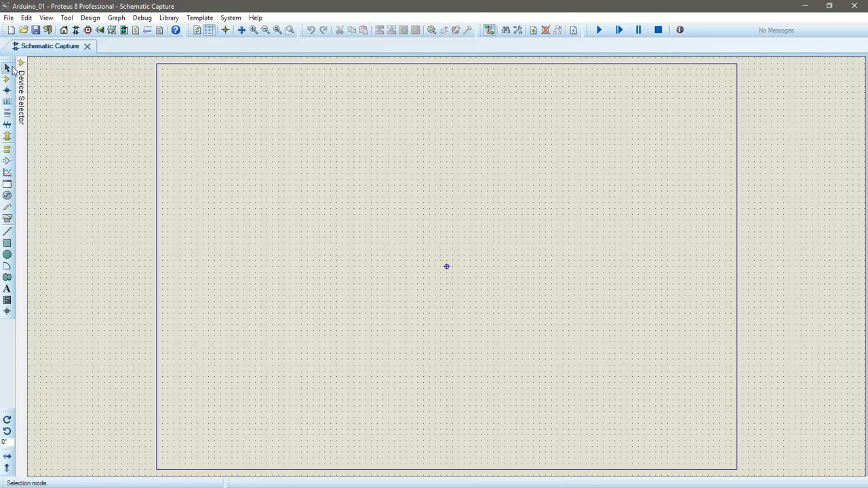
Step: Search the component library for "arduino" under Emulator, ATMEGA, and add the ARDUINO UNO R3 to the project's devices
mouse_move(23, 91)
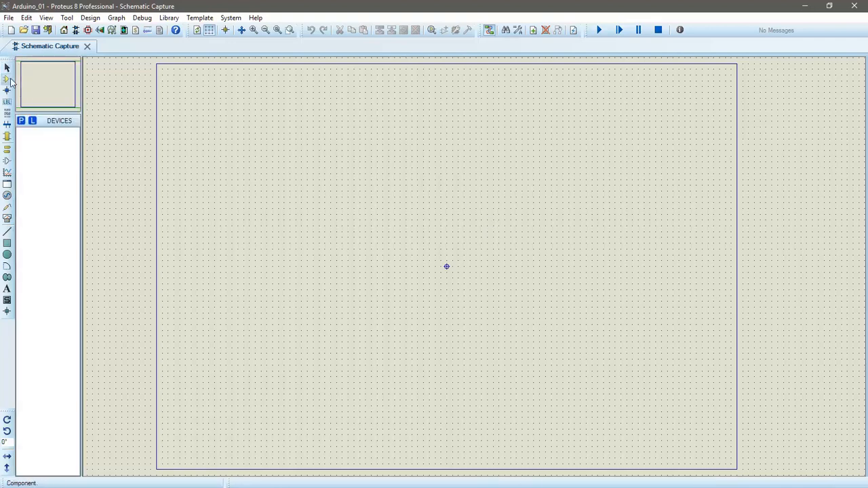
click(8, 79)
click(21, 121)
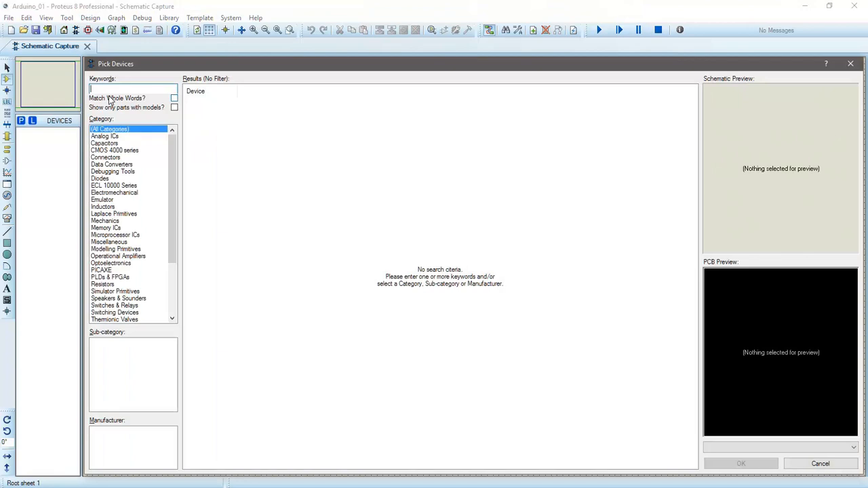
text(arduino)
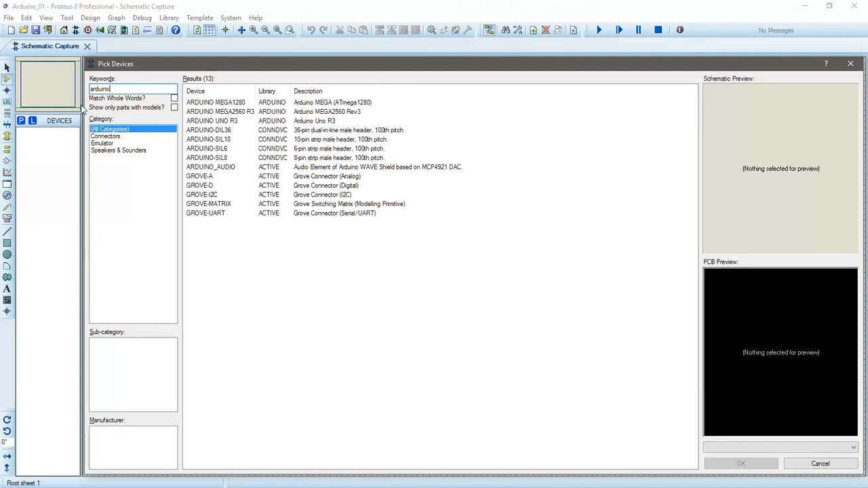
click(103, 144)
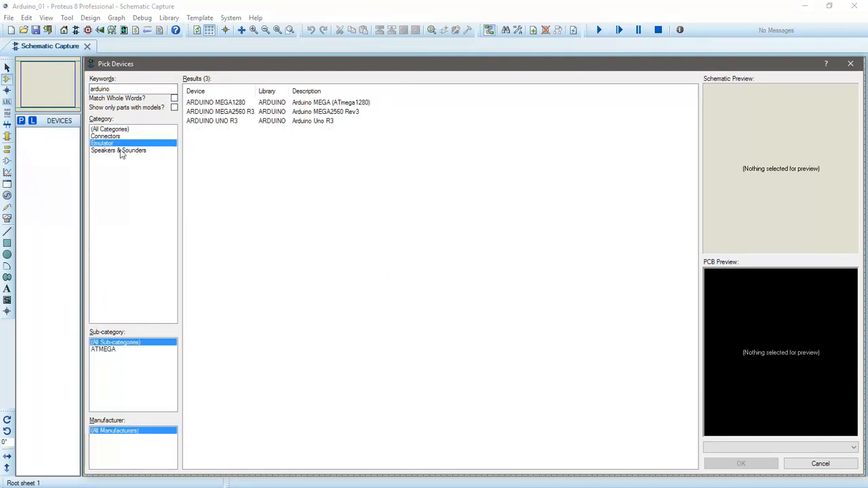
click(105, 350)
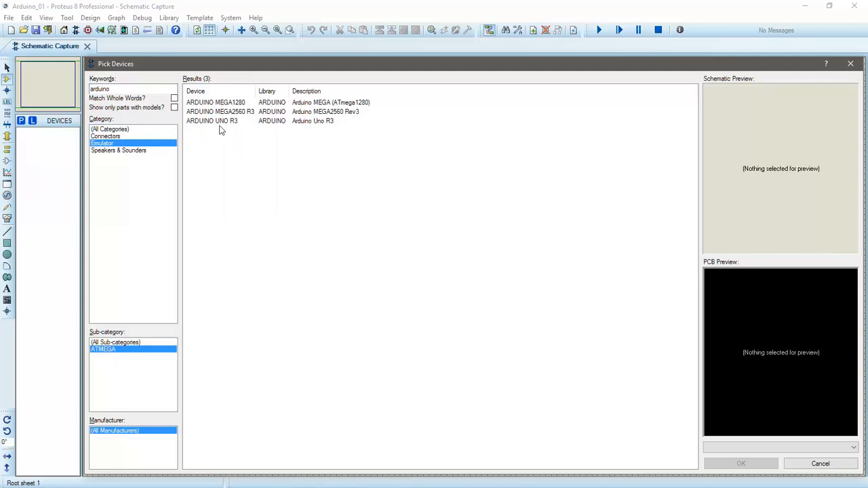
mouse_move(219, 127)
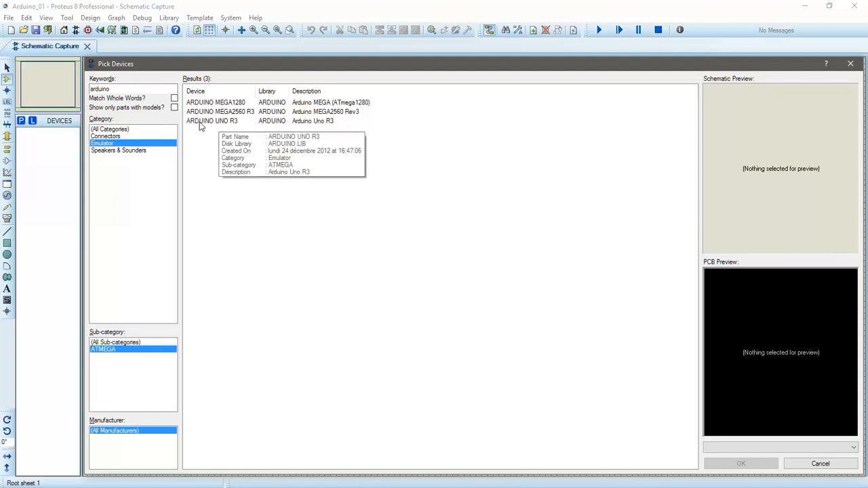
click(225, 128)
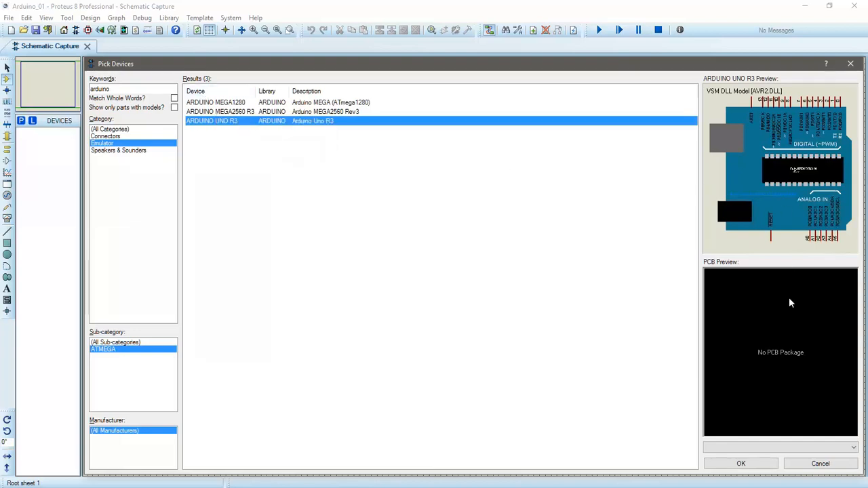
double_click(229, 126)
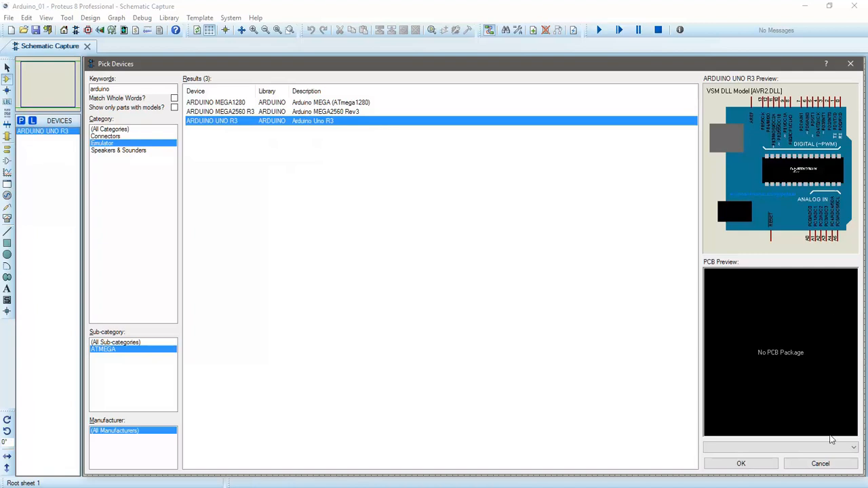
Step: Search for "green" among the Optoelectronics LEDs and add LED-GREEN to the project's devices
double_click(99, 89)
key(BackSpace)
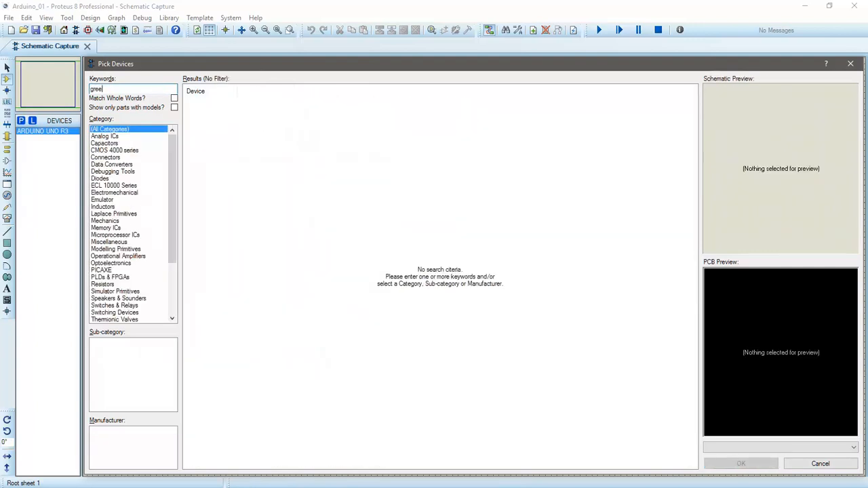
text(green)
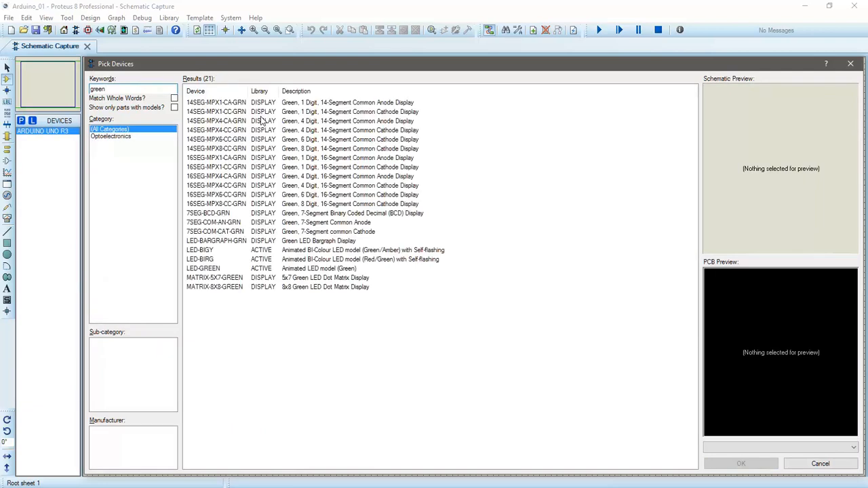
click(113, 137)
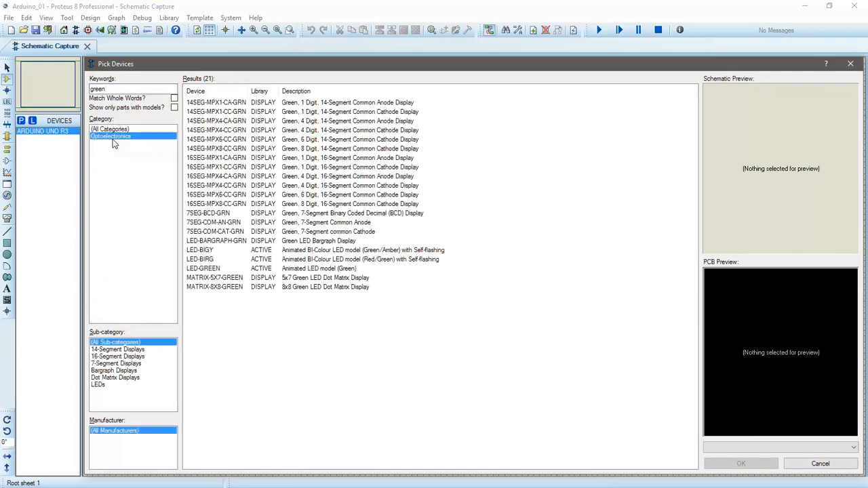
click(98, 385)
click(214, 122)
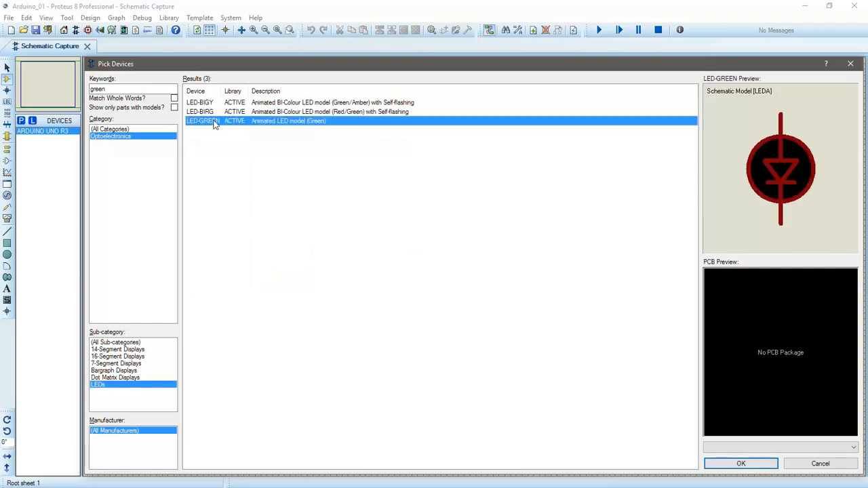
click(741, 464)
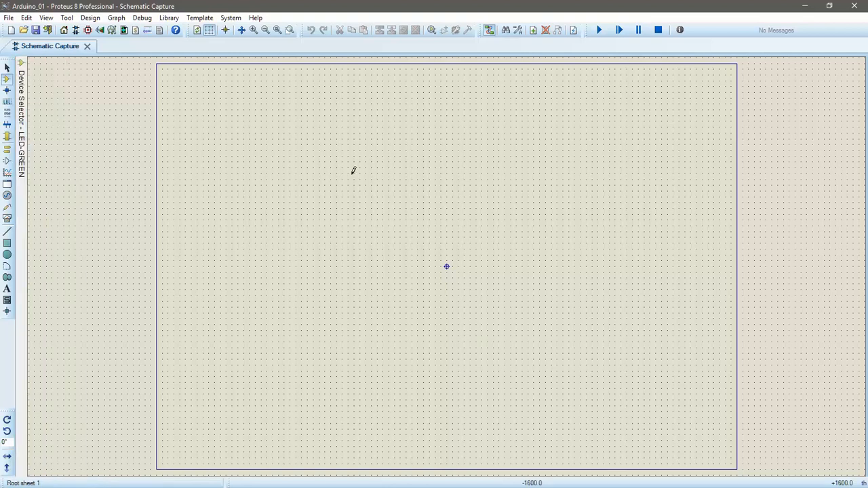
click(6, 68)
mouse_move(20, 78)
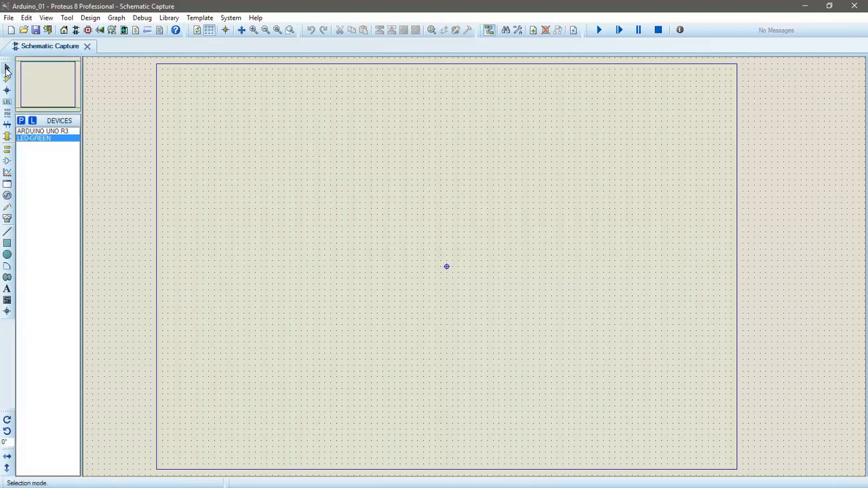
click(21, 121)
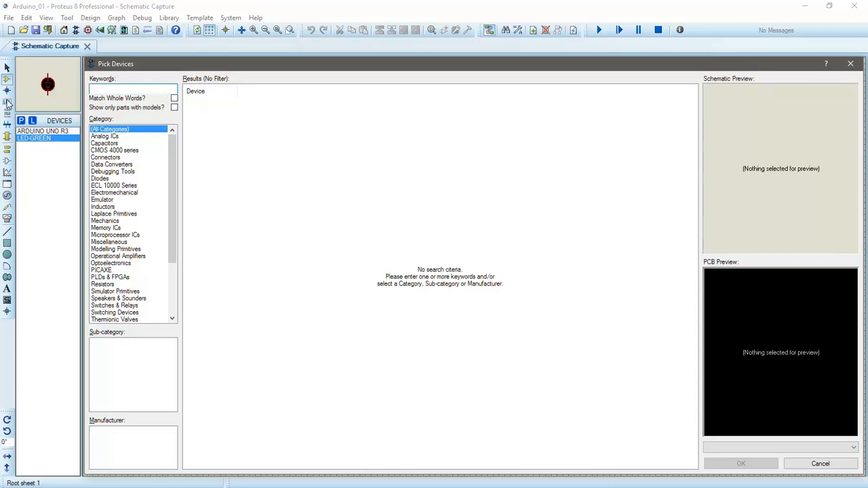
click(850, 63)
click(6, 135)
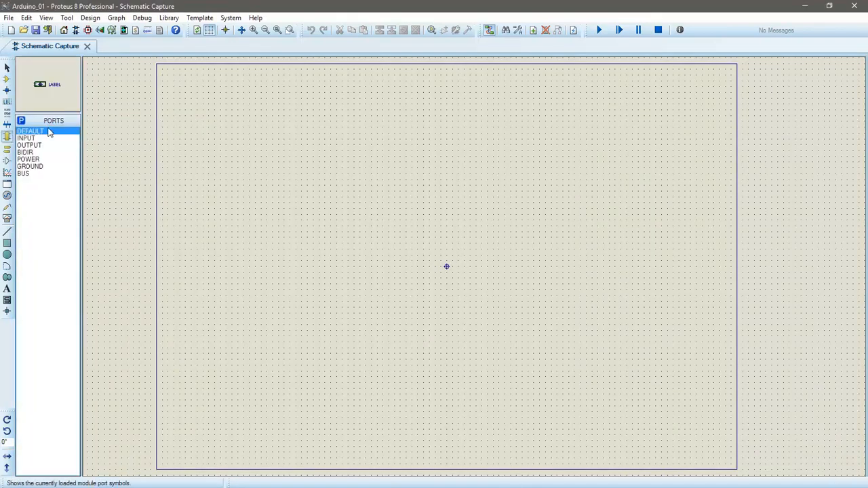
click(21, 120)
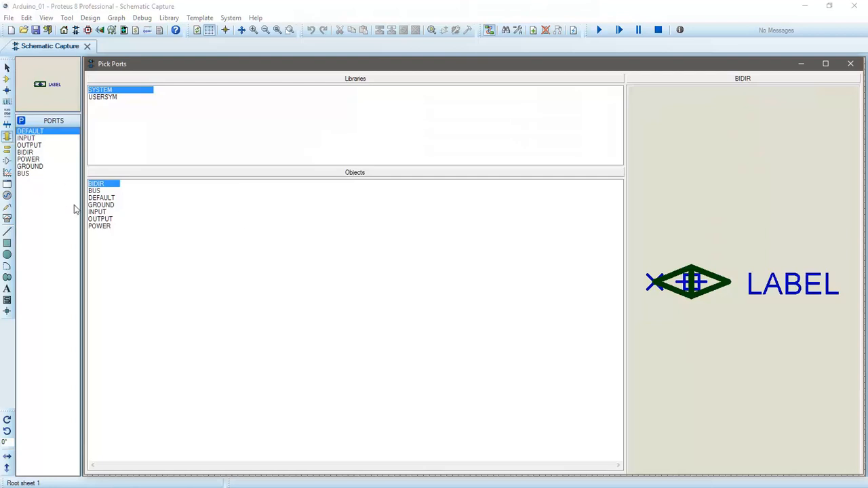
click(850, 65)
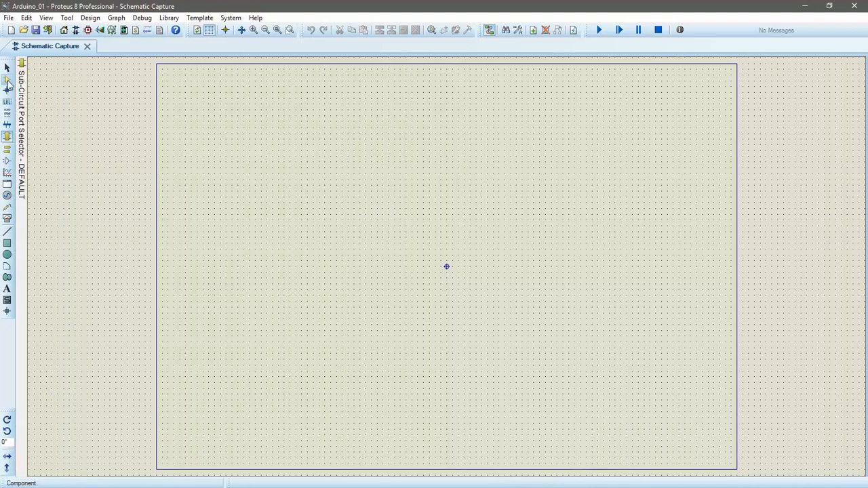
Step: Search for "220" under Resistors, Chip Resistor 1/4W 1%, and add the 220 ohm resistor 9C12063A2200FKHFT to the devices
click(7, 79)
click(21, 120)
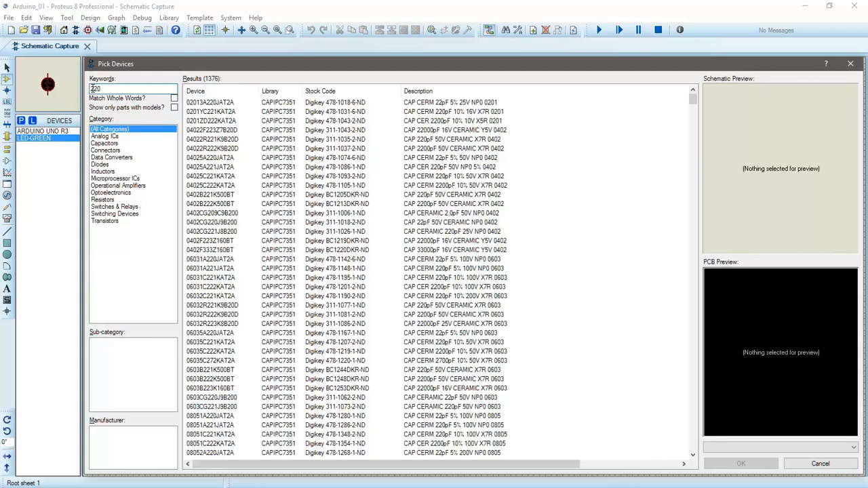
click(103, 200)
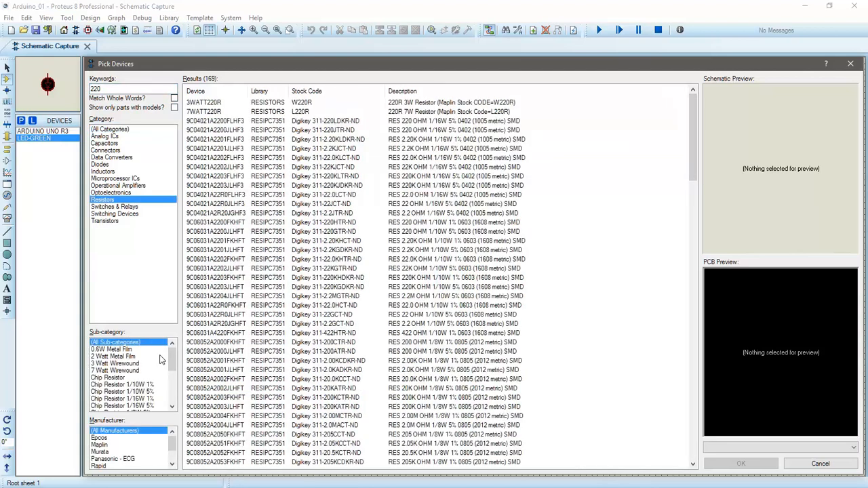
scroll(136, 383, down, 2)
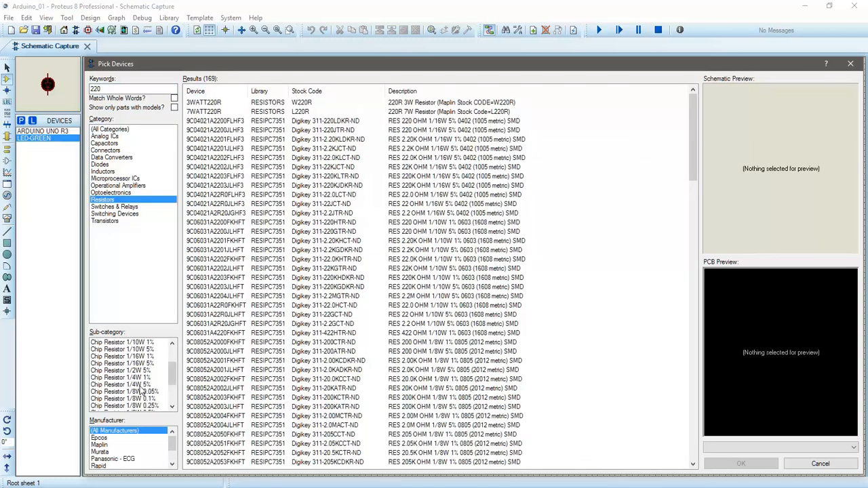
click(136, 378)
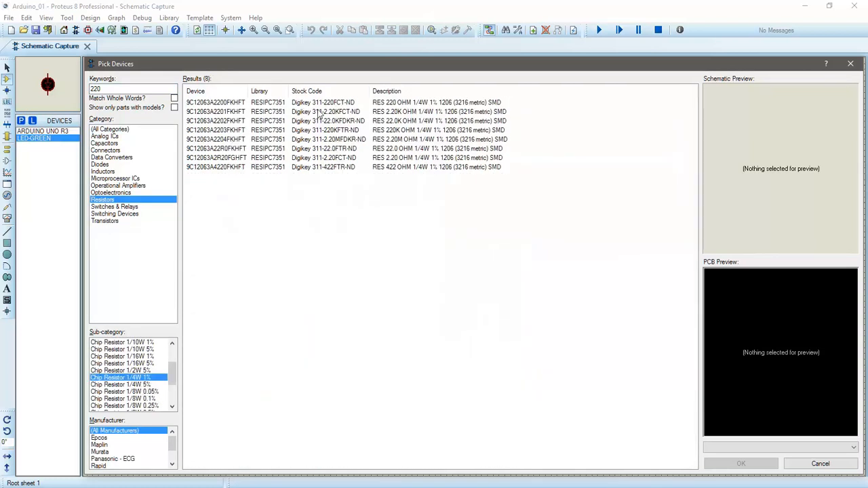
click(396, 104)
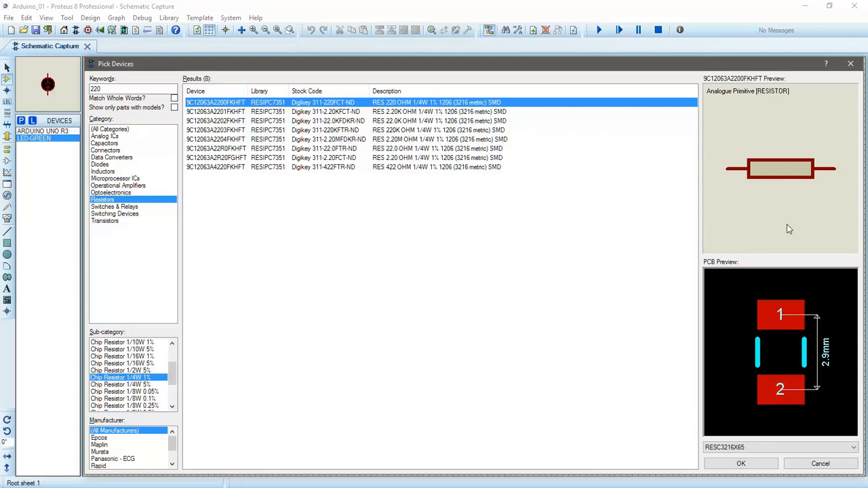
click(768, 464)
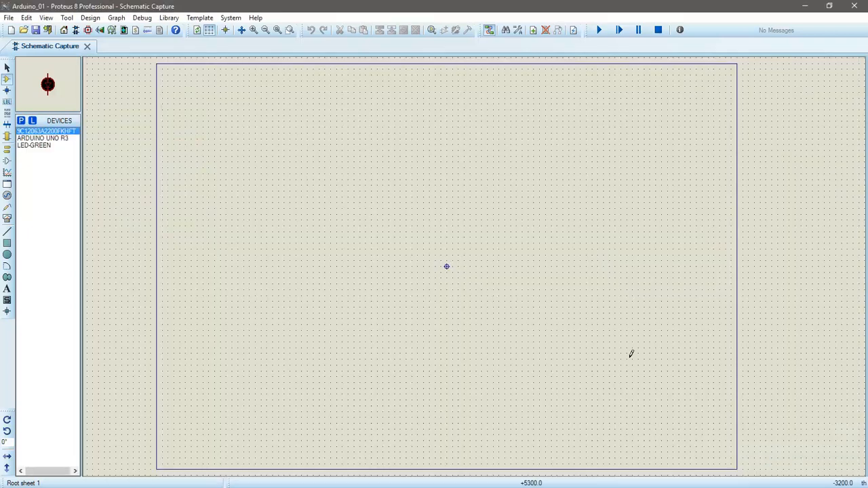
click(51, 139)
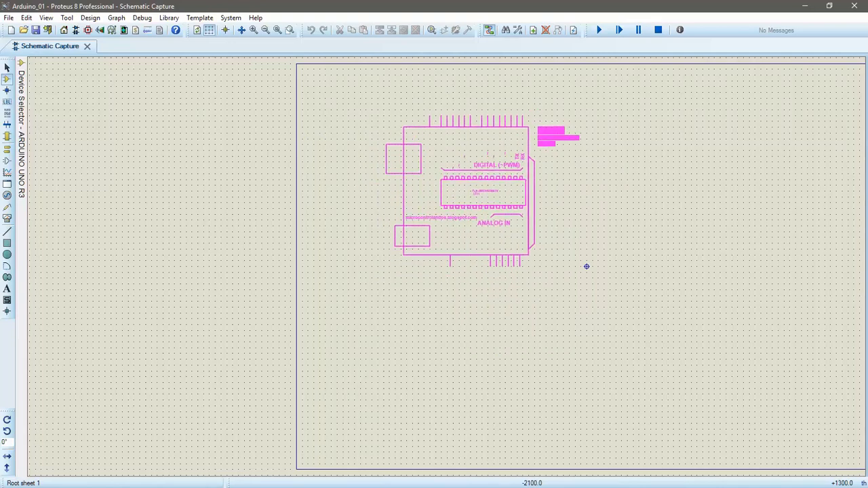
key(Escape)
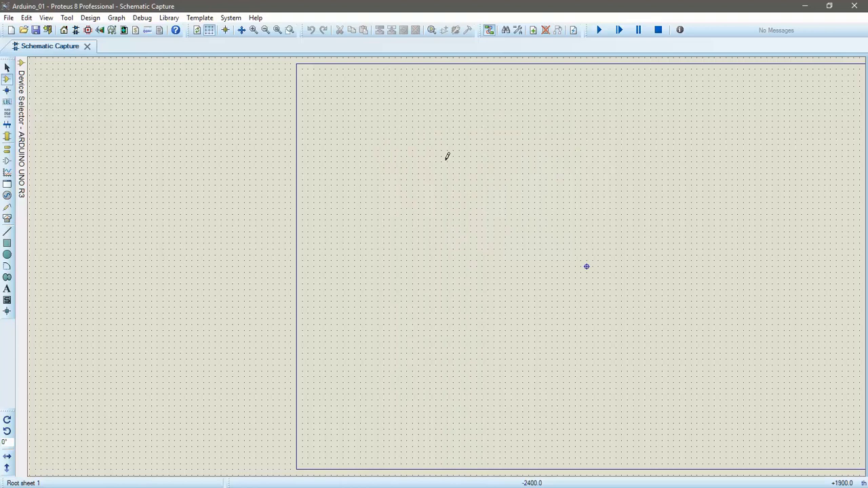
mouse_move(21, 139)
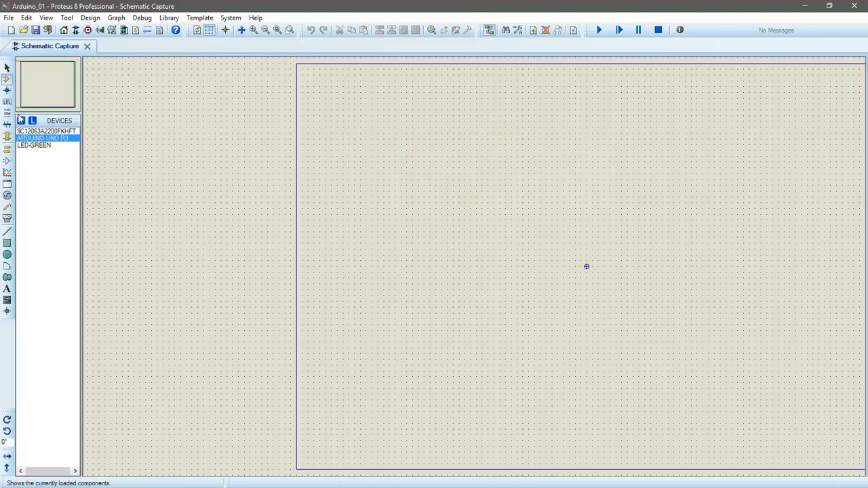
Step: Place the ARDUINO UNO R3 in the upper part of the schematic sheet at 0° rotation
click(37, 146)
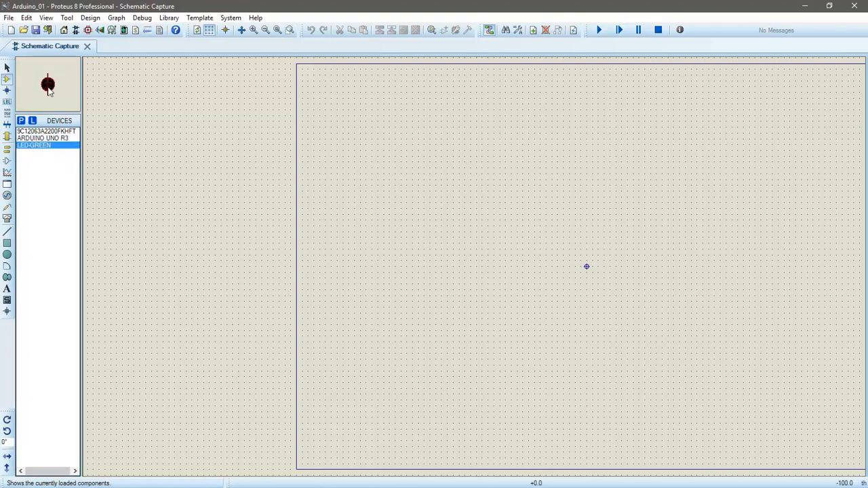
click(44, 137)
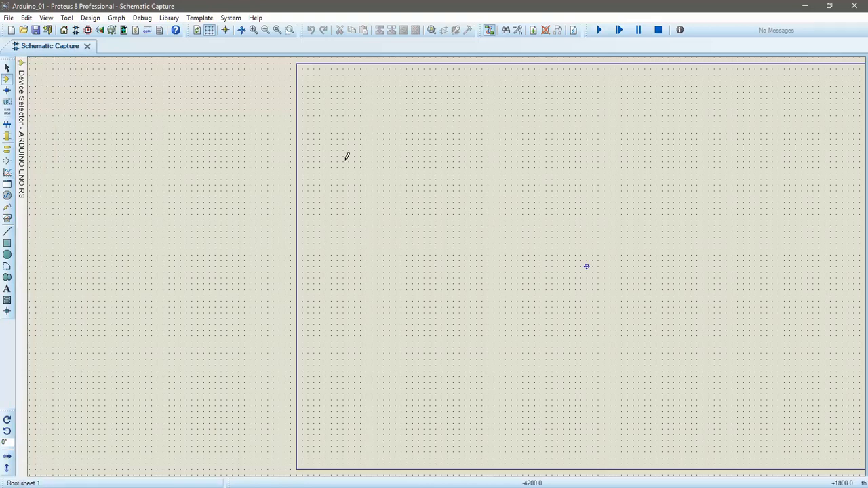
click(455, 170)
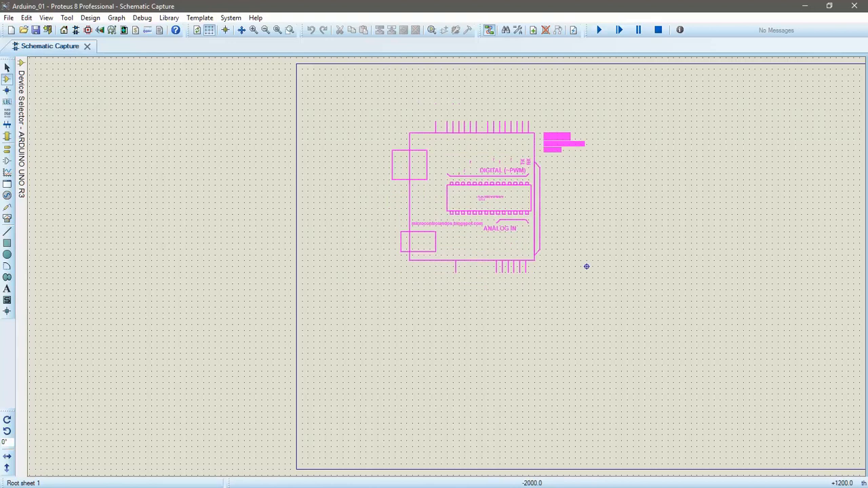
key(KP_Add)
key(KP_Add)
key(KP_Add)
key(KP_Add)
key(KP_Add)
key(KP_Add)
key(KP_Add)
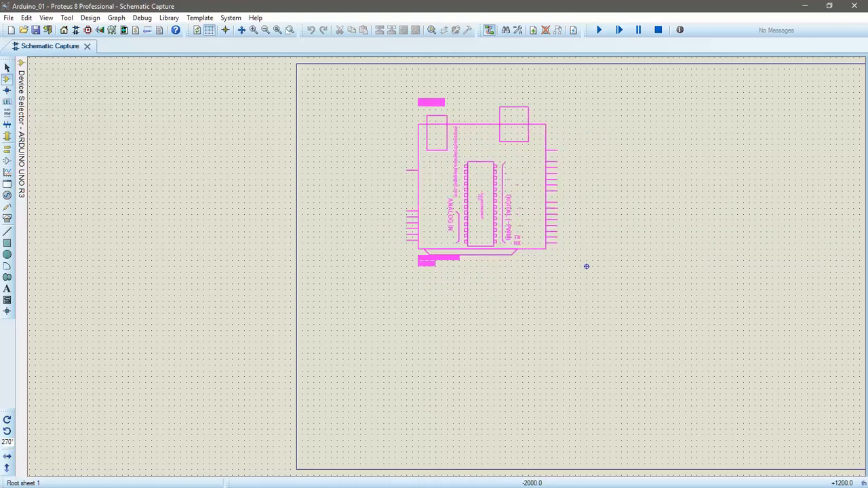
key(KP_Add)
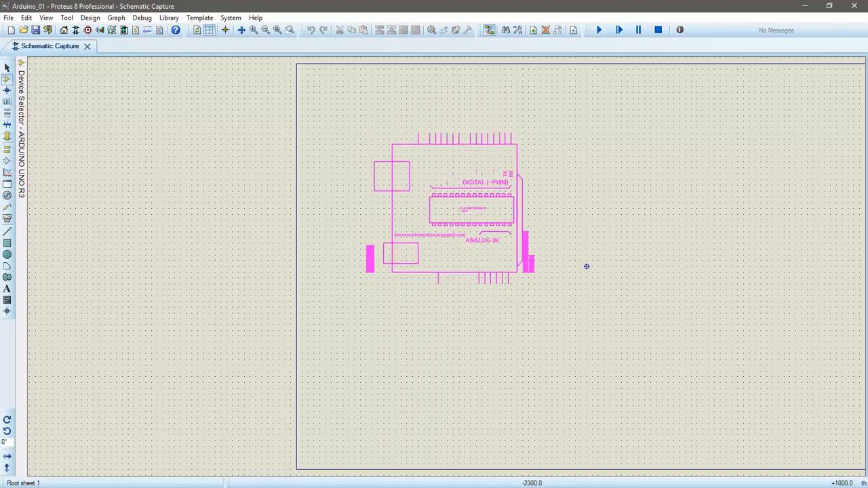
click(586, 266)
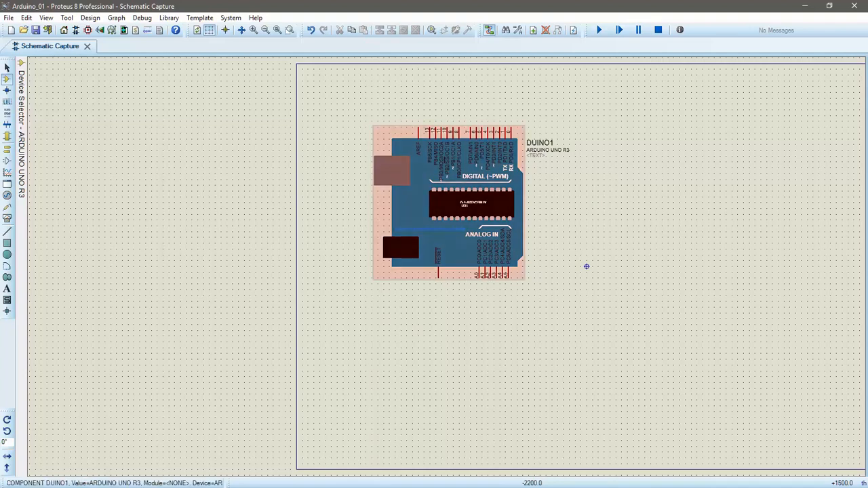
Step: Rotate the placed Arduino board clockwise and clear its selection
right_click(459, 174)
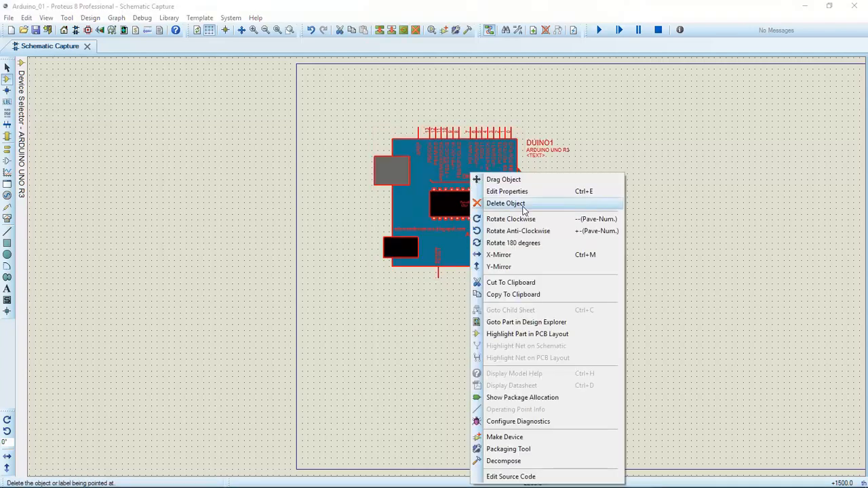
click(529, 223)
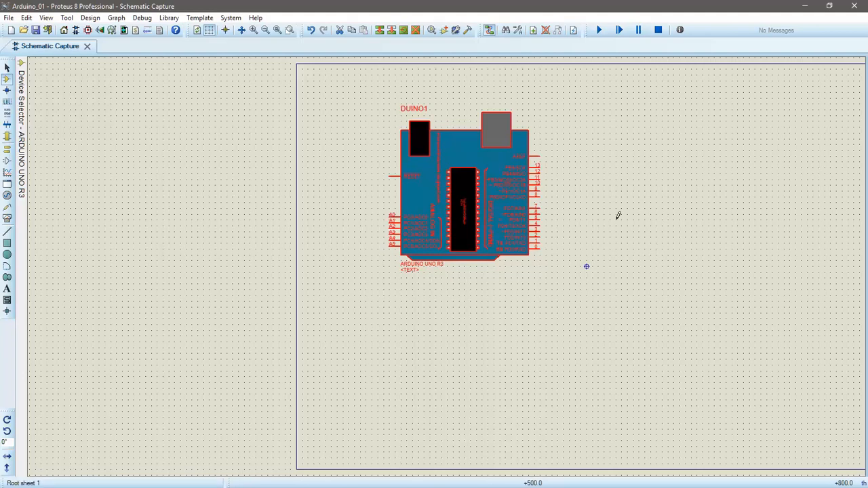
click(642, 197)
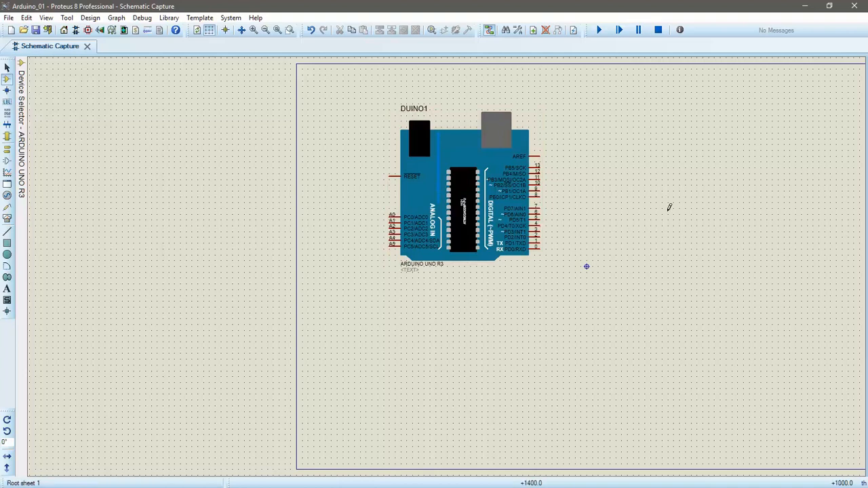
Step: Place the LED-GREEN on the sheet to the right of the Arduino board
mouse_move(23, 123)
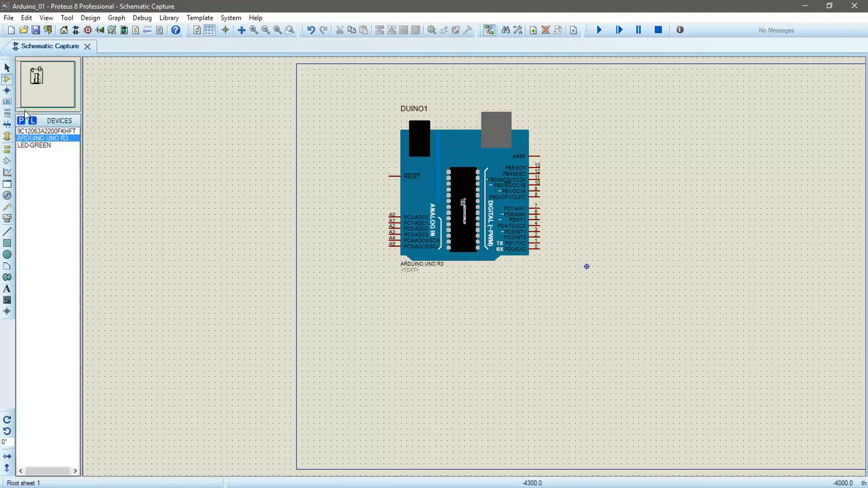
click(34, 145)
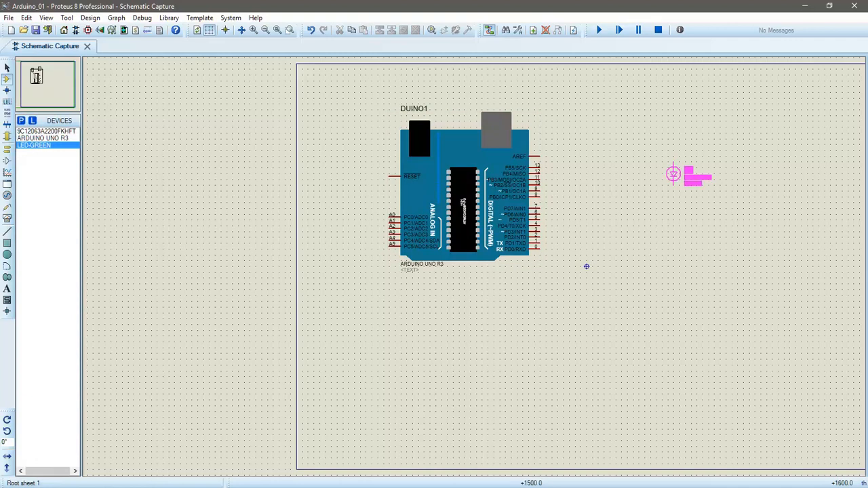
click(674, 193)
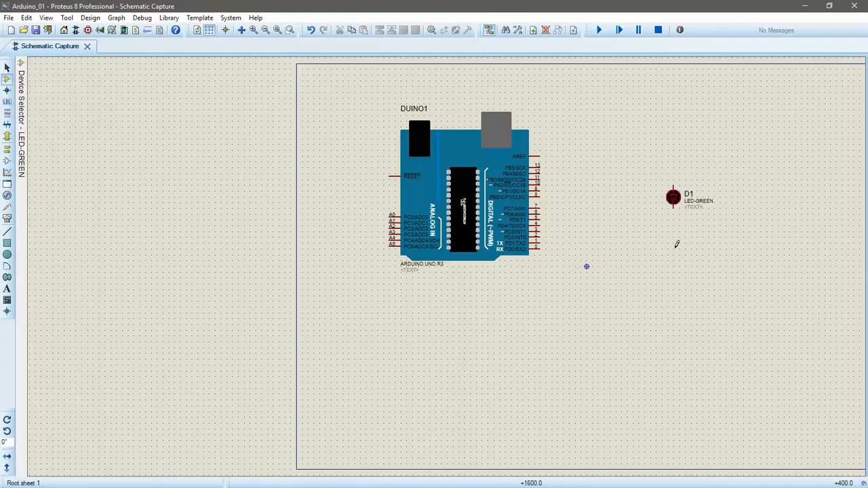
Step: Place the 220 ohm resistor 9C12063A2200FKHFT, rotated 90°, directly below the green LED
mouse_move(21, 149)
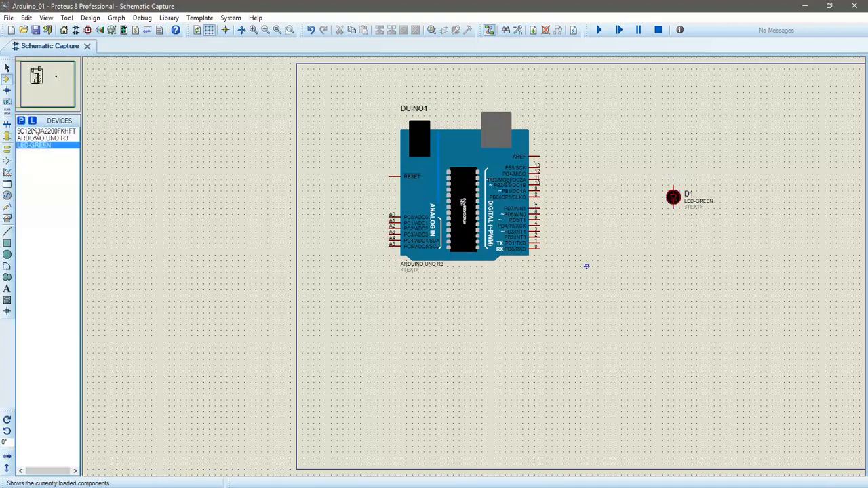
click(41, 130)
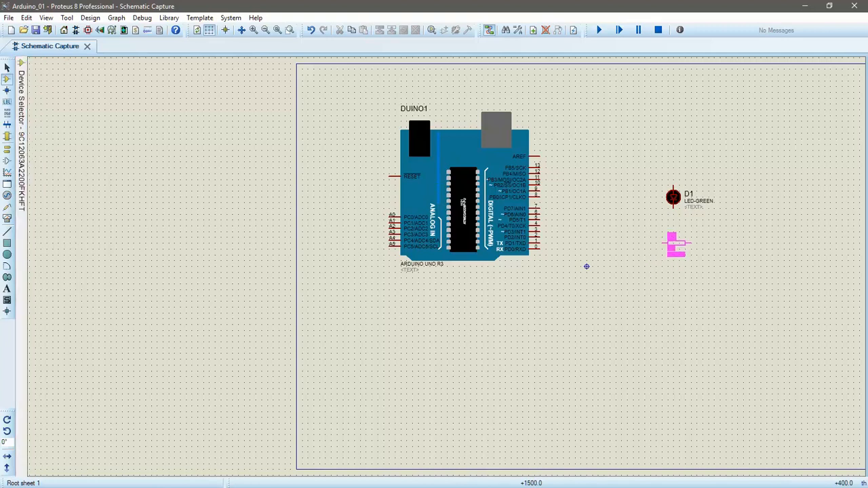
key(KP_Add)
click(674, 241)
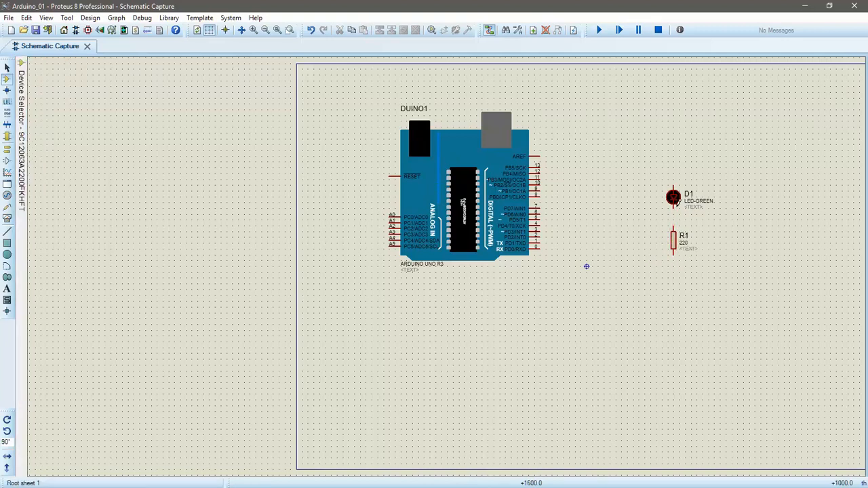
Step: Wire the lower pin of LED D1 to the upper pin of resistor R1
key(F6)
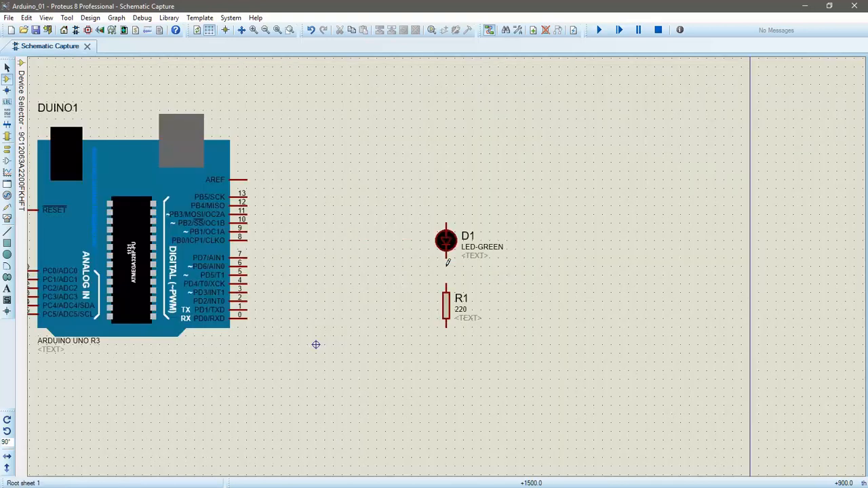
key(F6)
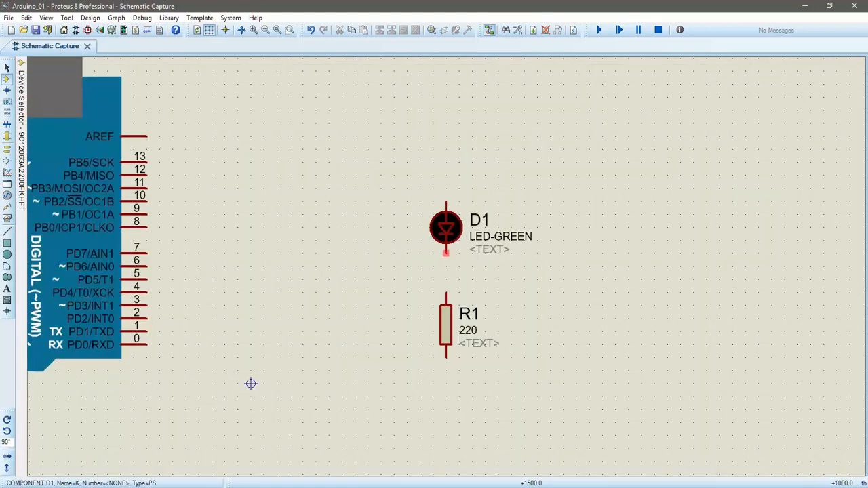
click(446, 252)
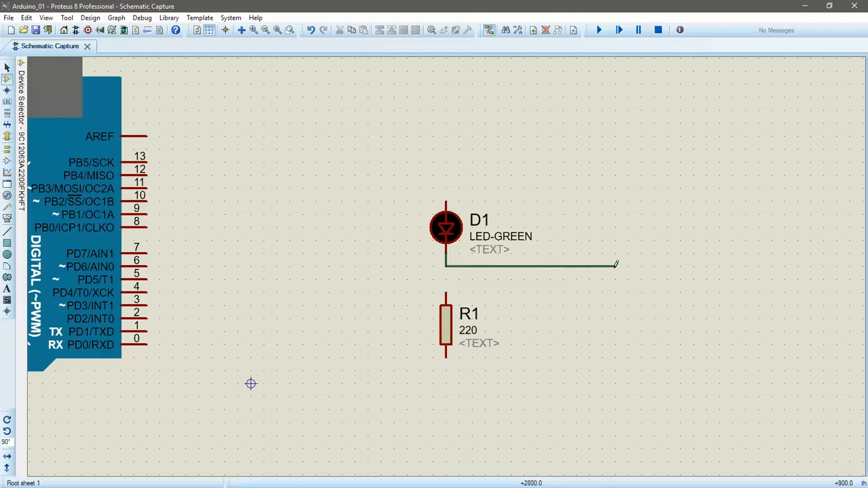
click(446, 292)
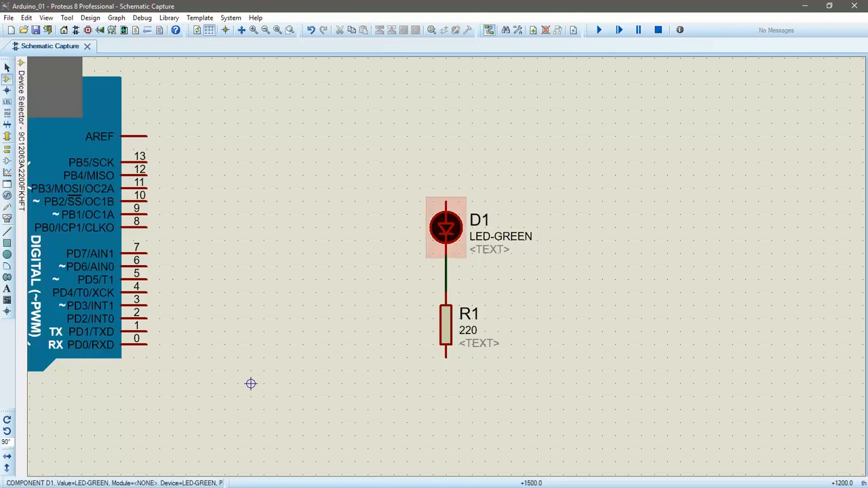
Step: Place a POWER terminal directly above LED D1
right_click(447, 129)
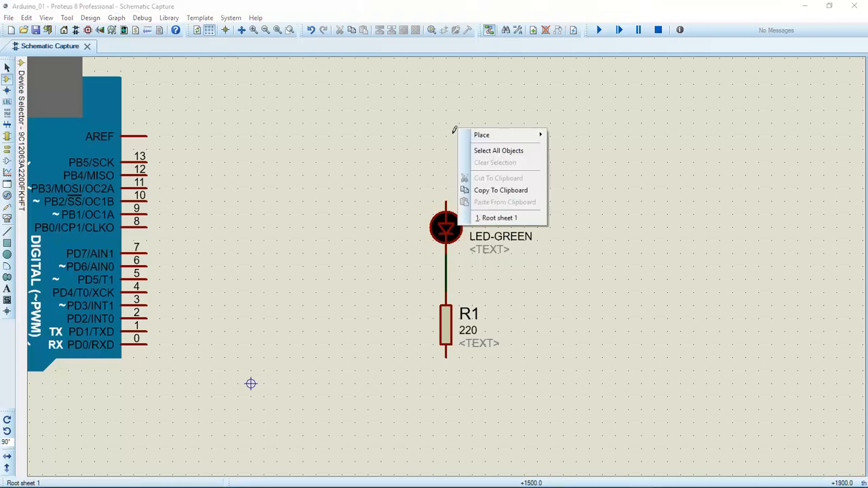
mouse_move(470, 142)
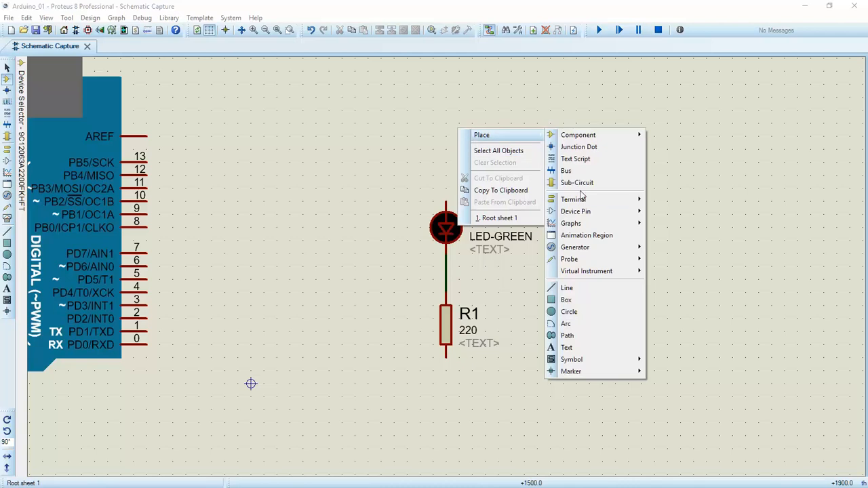
mouse_move(643, 200)
click(675, 247)
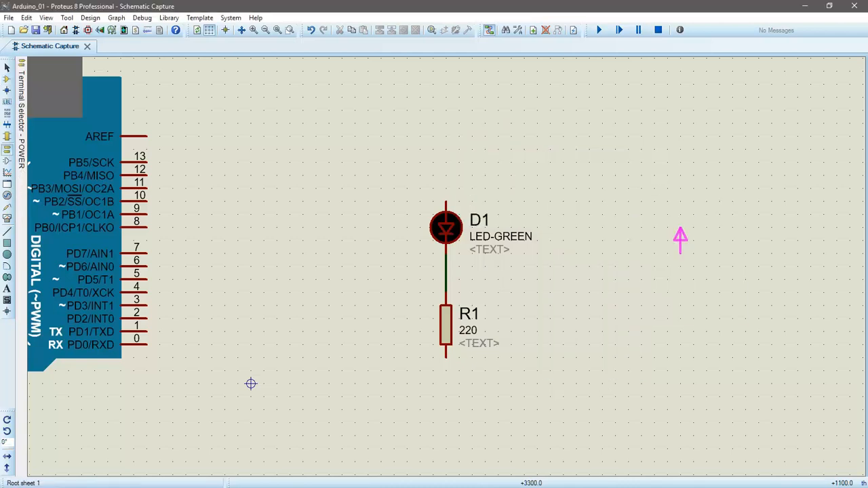
click(445, 129)
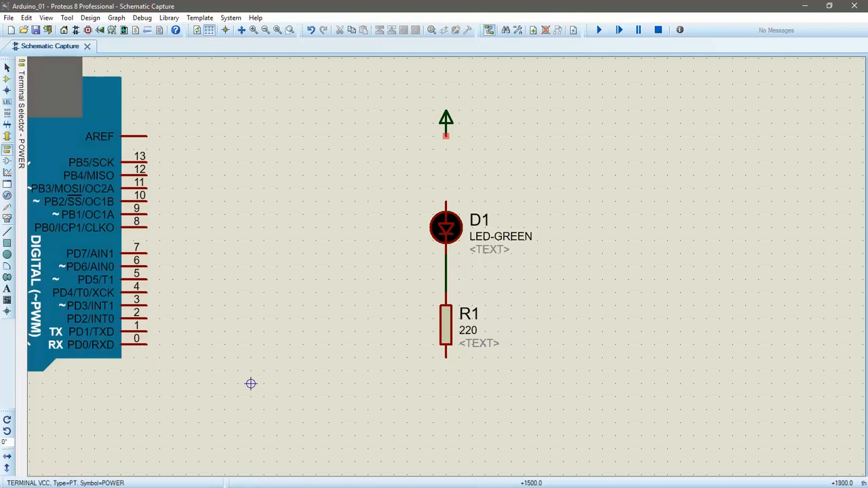
Step: Wire the POWER terminal to the upper pin of LED D1, undoing the first wire that stops short of it
click(446, 136)
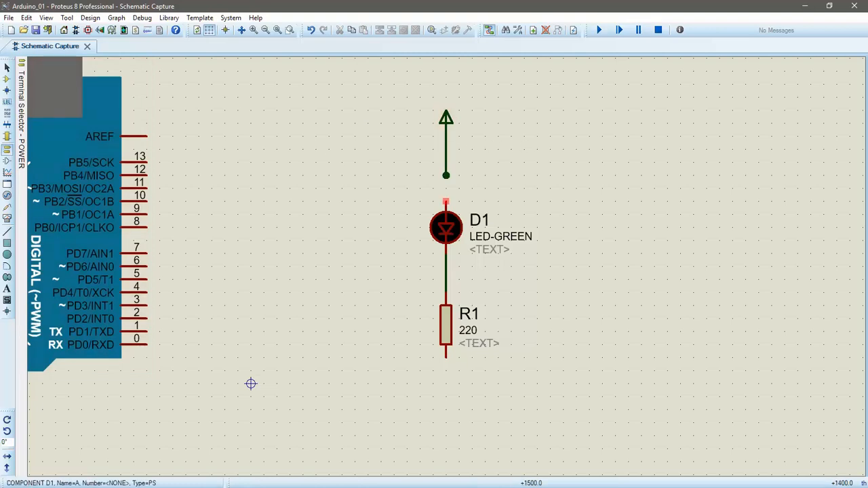
key(ctrl+z)
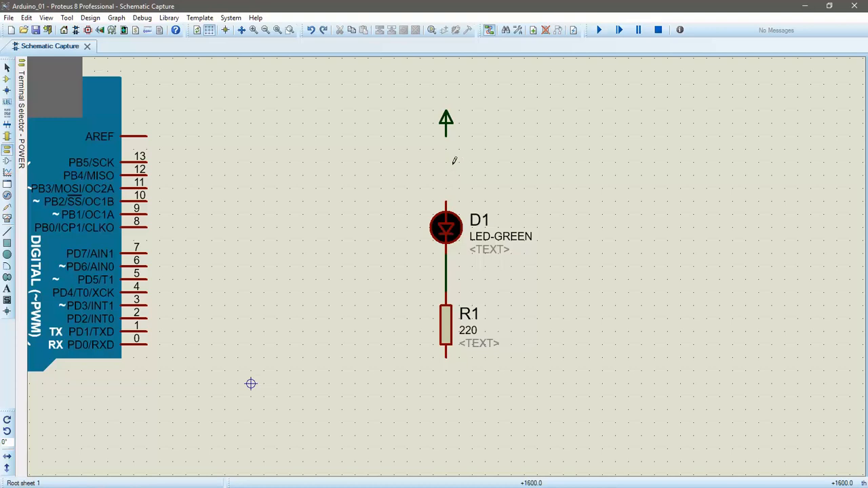
click(445, 135)
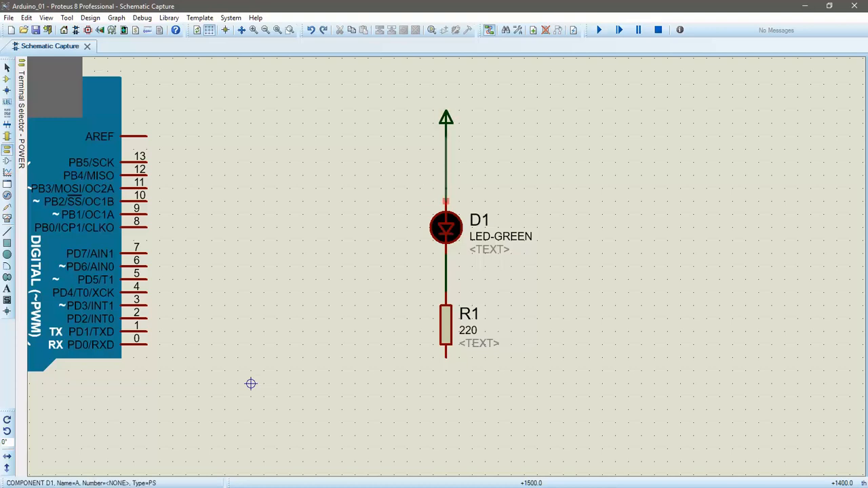
click(446, 201)
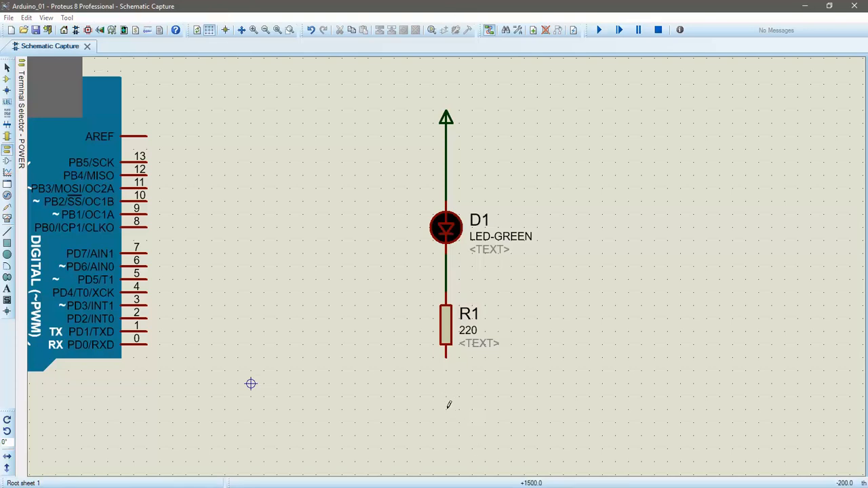
right_click(449, 404)
mouse_move(521, 315)
mouse_move(589, 146)
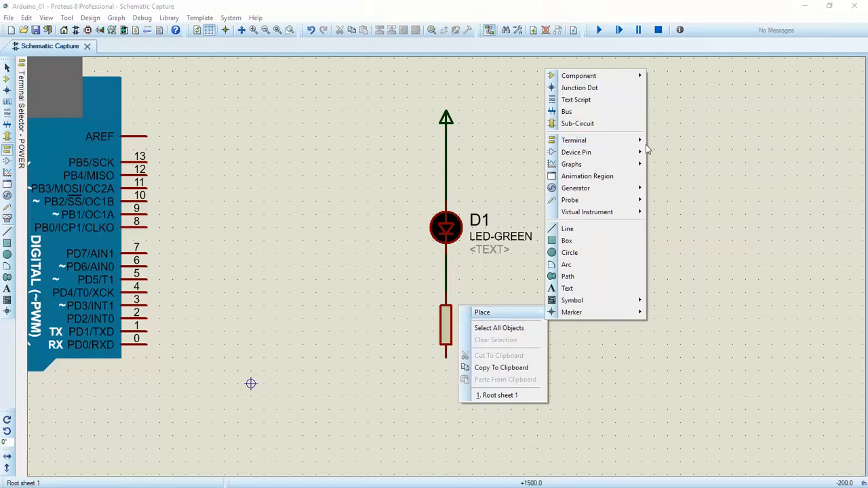
mouse_move(642, 143)
mouse_move(632, 143)
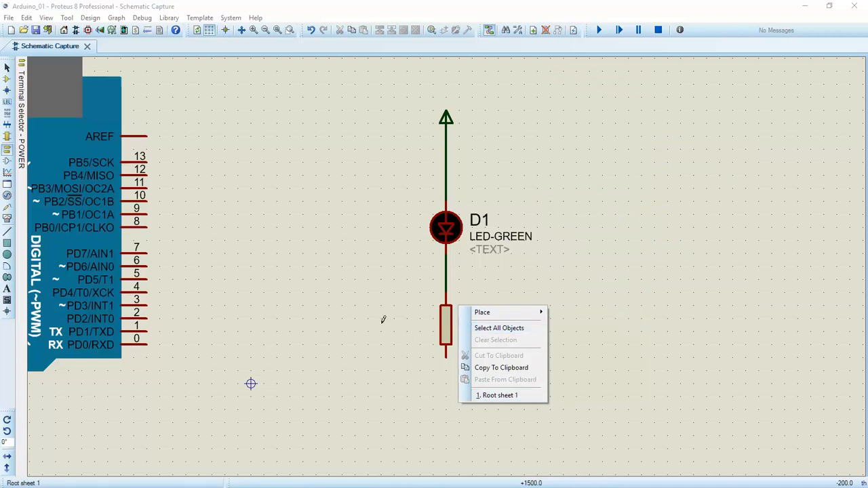
click(356, 339)
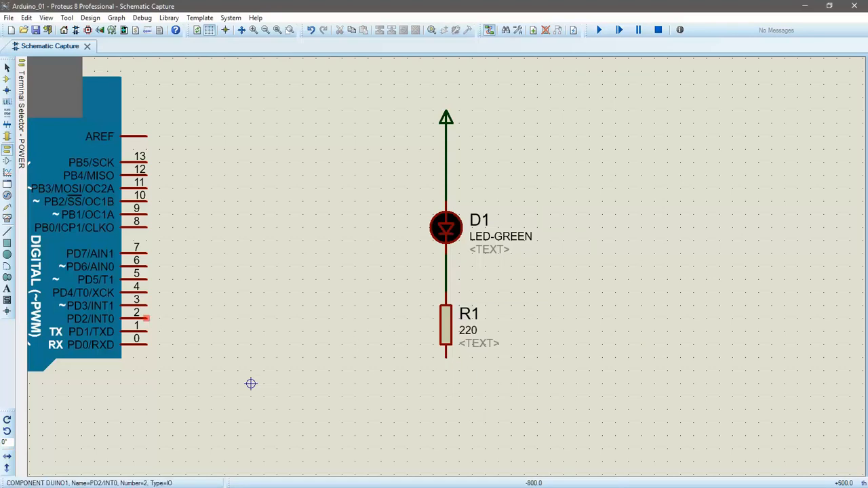
Step: Wire Arduino pin 2 (PD2/INT0) to the lower pin of resistor R1, routing the wire around below the resistor
click(148, 318)
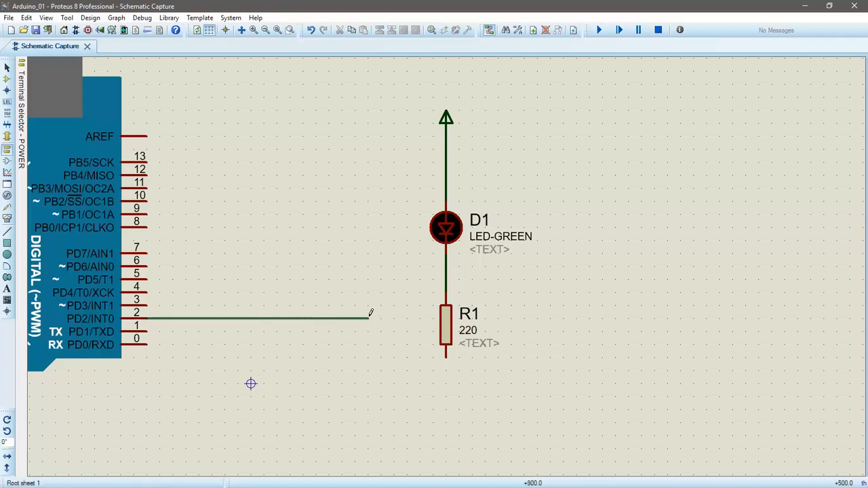
click(367, 396)
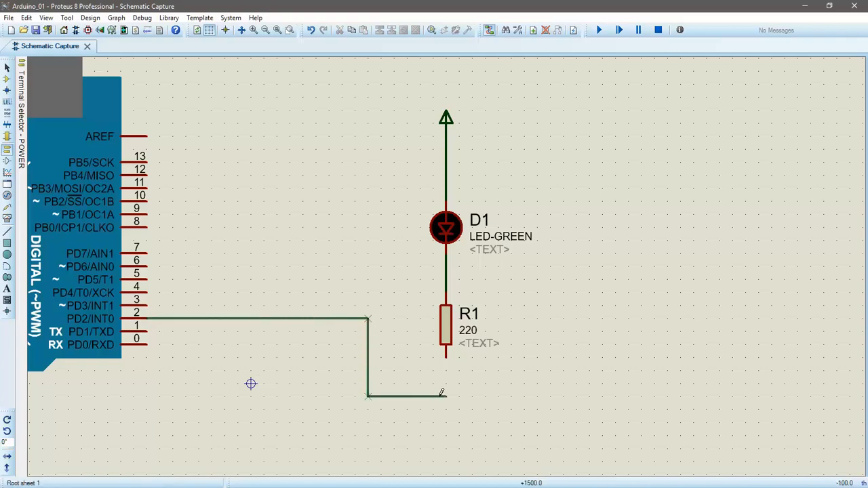
click(446, 357)
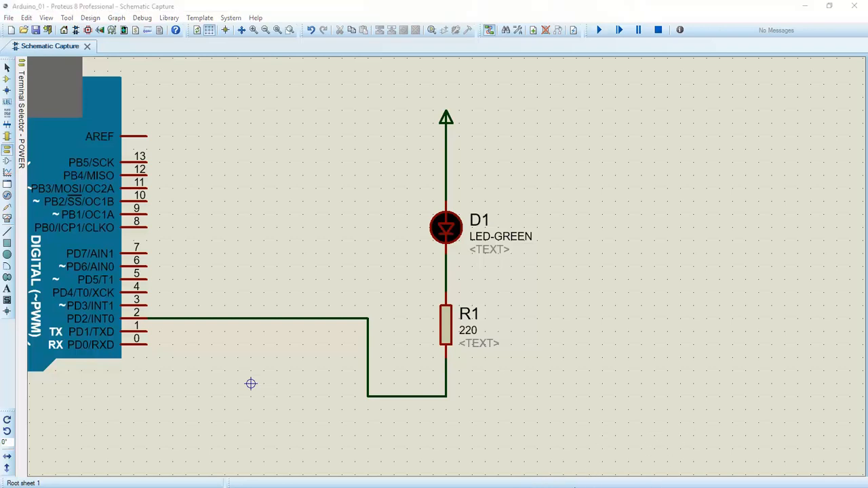
Step: Switch to the Arduino IDE window that has the fade sketch open
key(super)
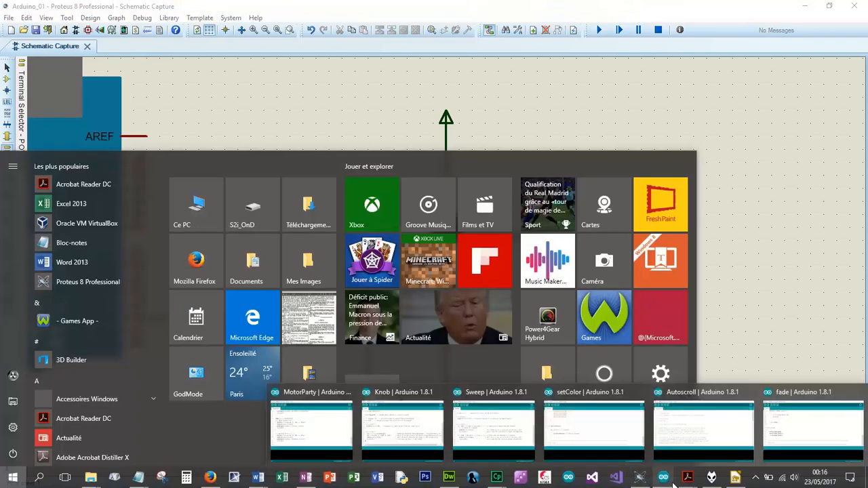
right_click(668, 482)
click(668, 483)
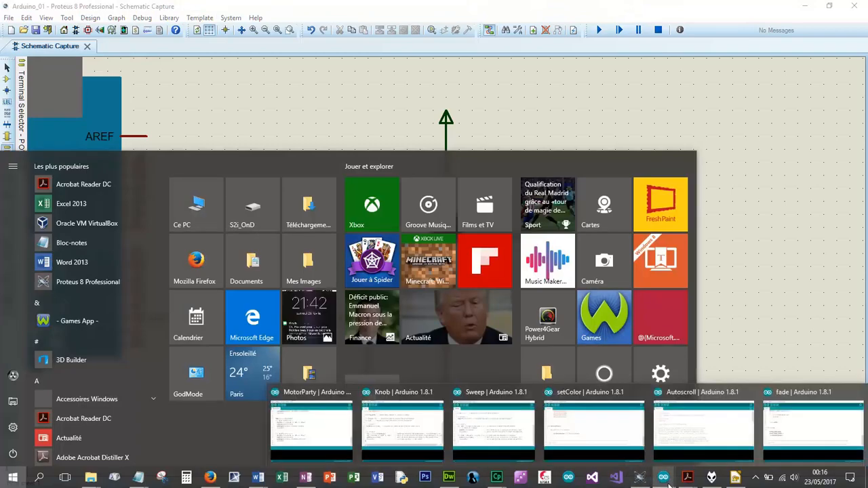
mouse_move(668, 478)
click(781, 450)
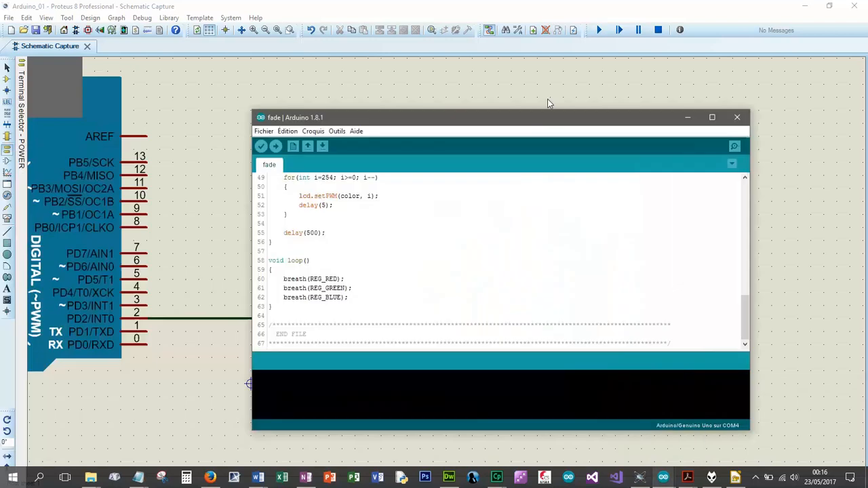
click(264, 131)
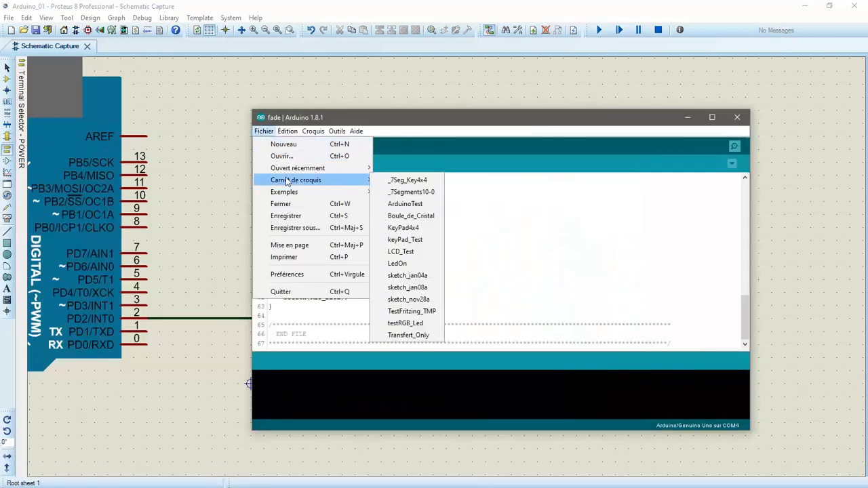
mouse_move(299, 195)
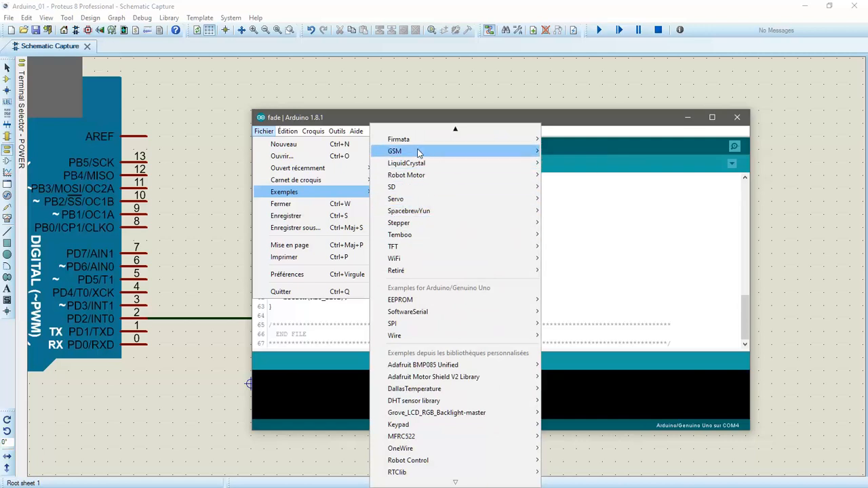
mouse_move(412, 144)
click(390, 121)
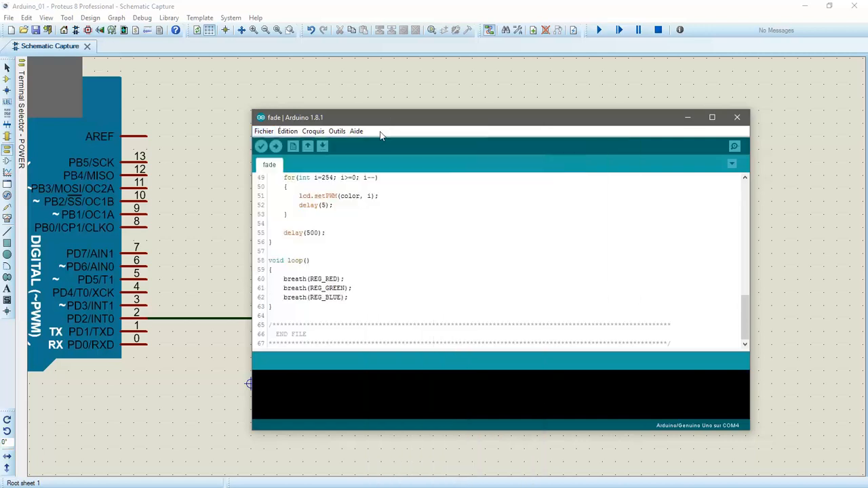
Step: Create a new empty Arduino sketch and close the window of the fade sketch
click(257, 133)
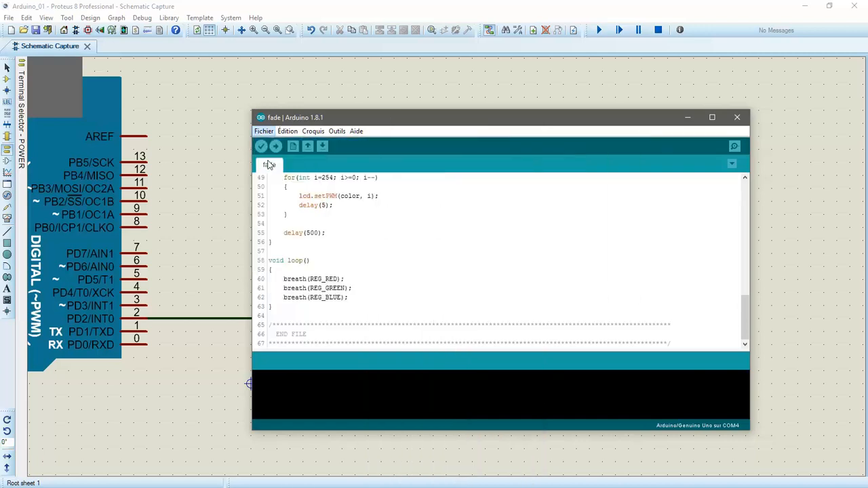
click(282, 144)
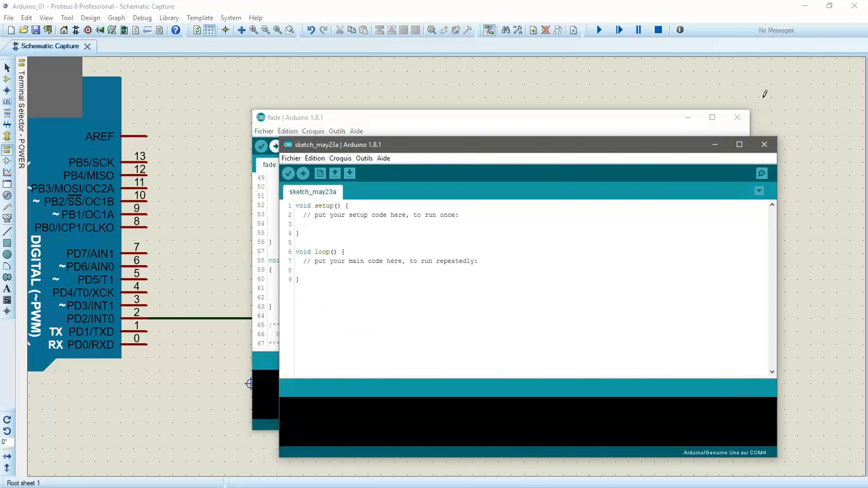
click(736, 118)
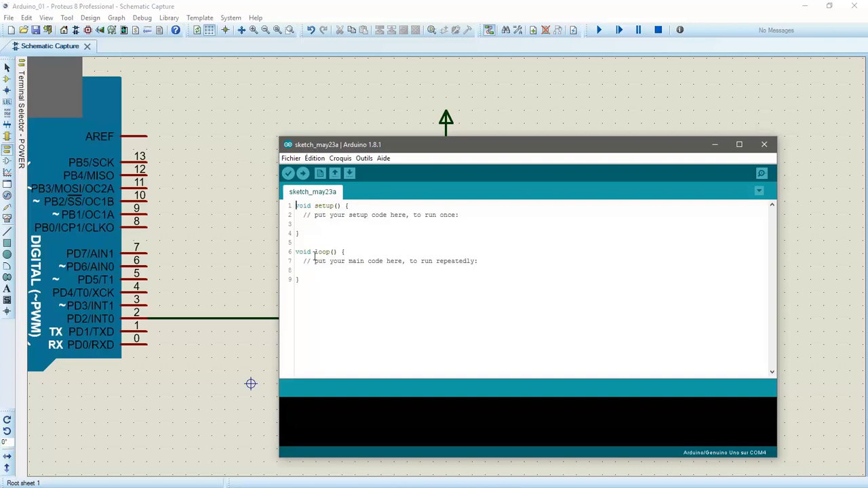
Step: Add the declaration "const int LED_Green = 2;" on a new first line above setup()
key(Down)
key(Down)
key(Up)
key(Up)
key(Return)
key(Up)
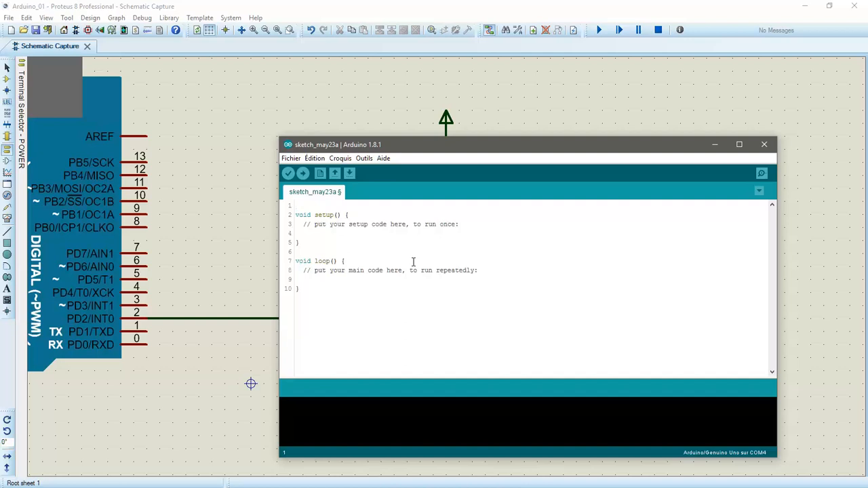
text(const int)
text(LED = 2;)
click(347, 206)
text(_Green)
drag(402, 148, 656, 120)
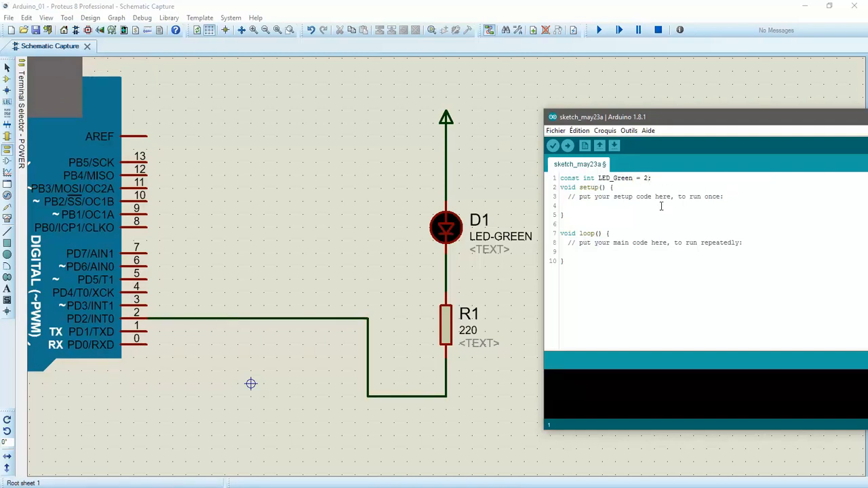
drag(668, 119, 450, 128)
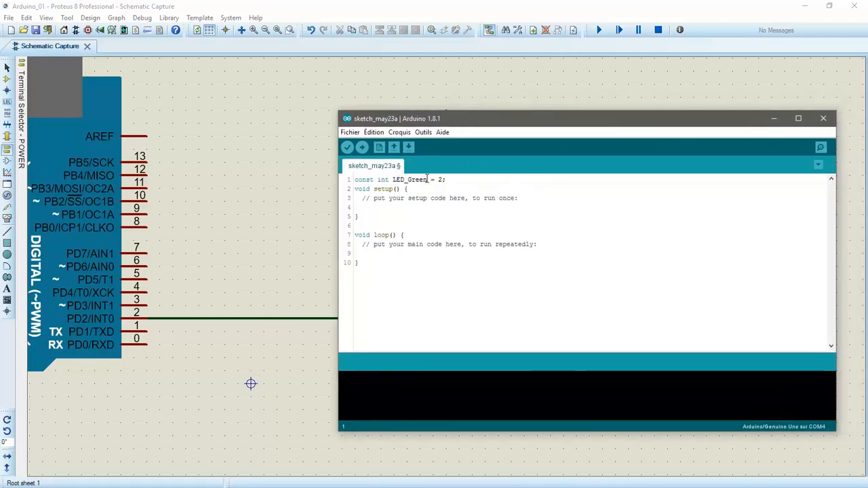
text(;)
Step: Add "pinMode(LED_Green, OUTPUT);" on the empty line inside setup()
click(365, 206)
text(pinMode)
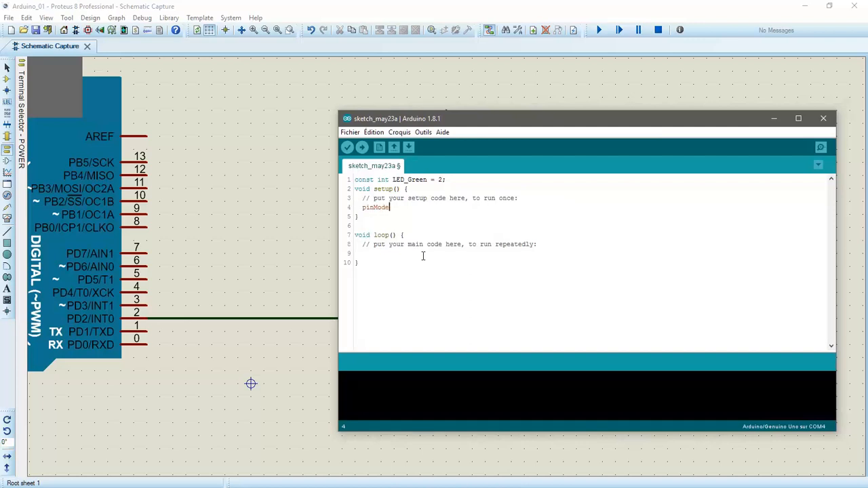
text((LED_Green, OUTPUT);)
drag(485, 121, 379, 101)
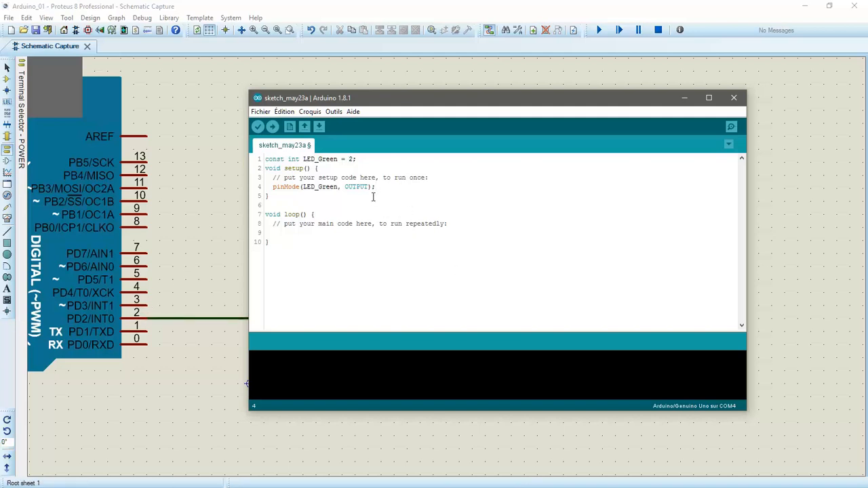
Step: Add "digitalWrite(LED_Green, HIGH);" on the empty line inside loop()
click(277, 233)
text(digitalWrite(LED_Green, HIGH);)
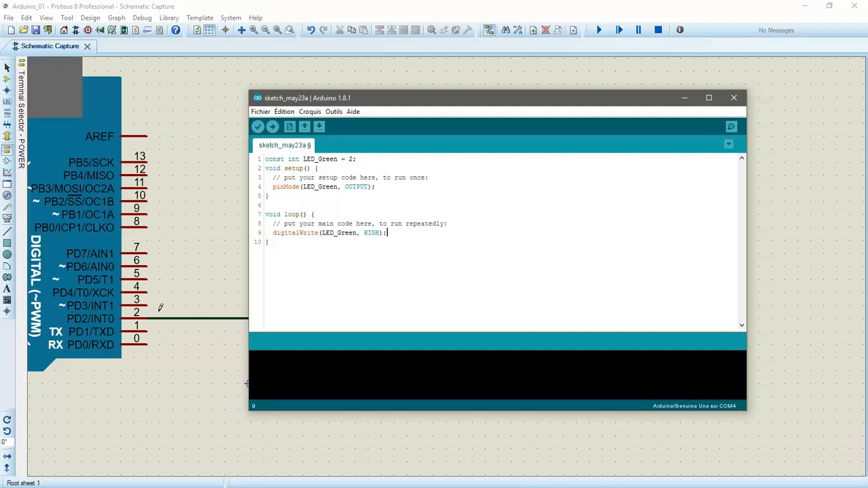
drag(415, 99, 634, 77)
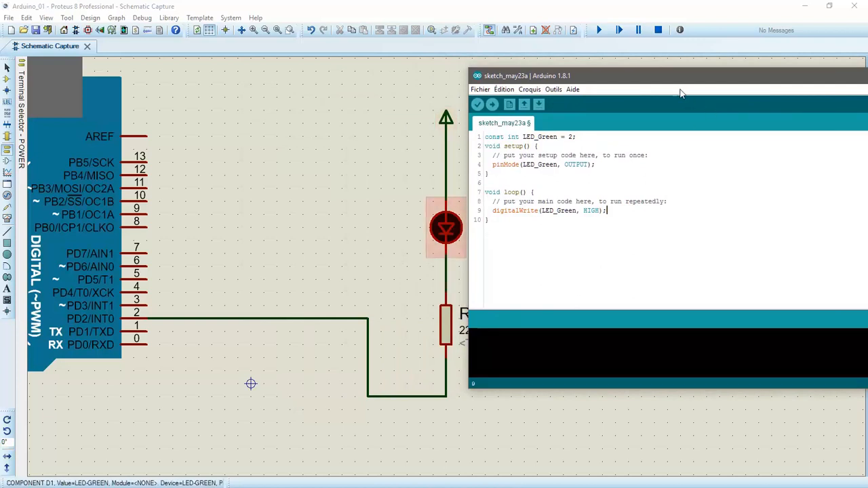
drag(664, 80, 421, 101)
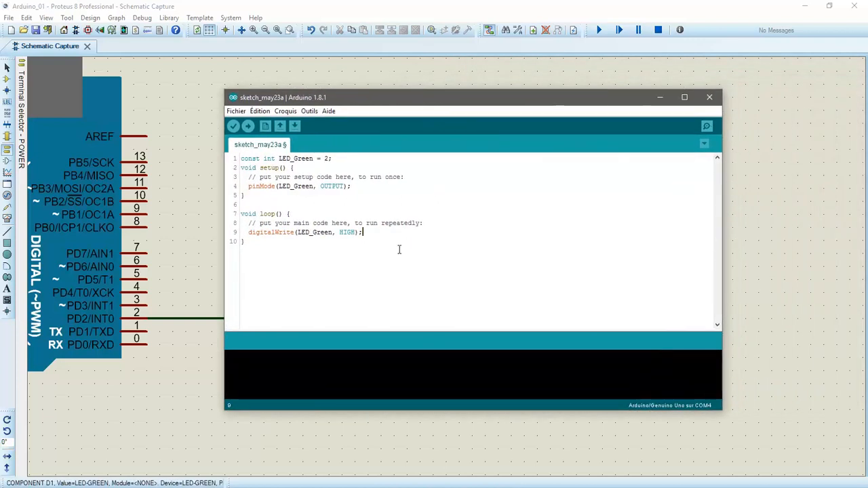
Step: Append the comment "//LED éteinte" to the digitalWrite line and add "delay(500);" below it
text(//)
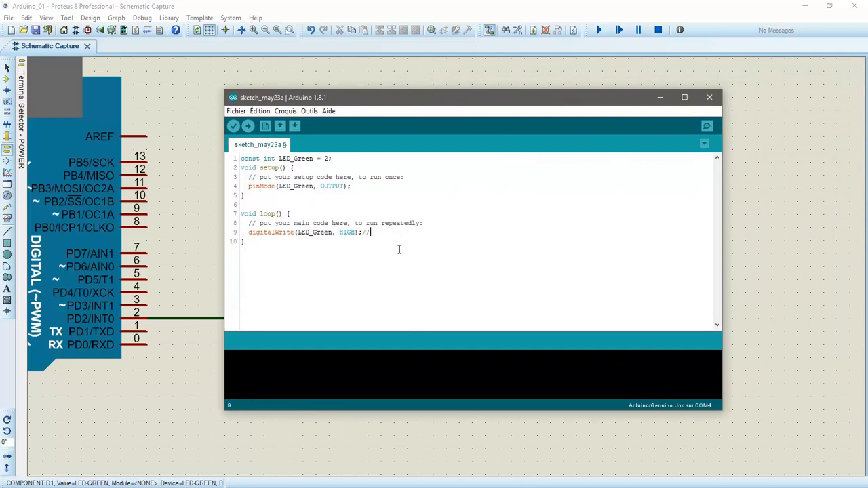
text(LED éteinte)
key(Return)
text(delay(500);)
Step: Copy the digitalWrite and delay(500) lines inside loop()
key(Up)
key(shift+Down)
key(shift+Down)
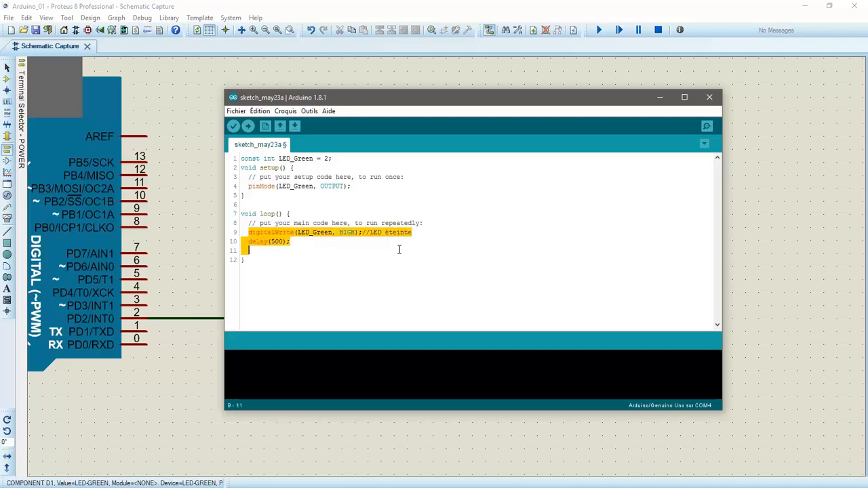
key(shift+Up)
key(shift+End)
key(ctrl+c)
key(End)
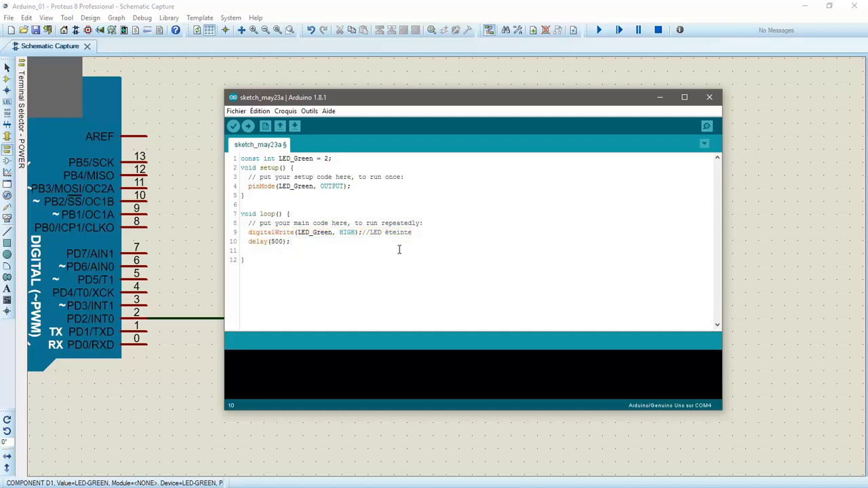
key(ctrl+Home)
key(ctrl+v)
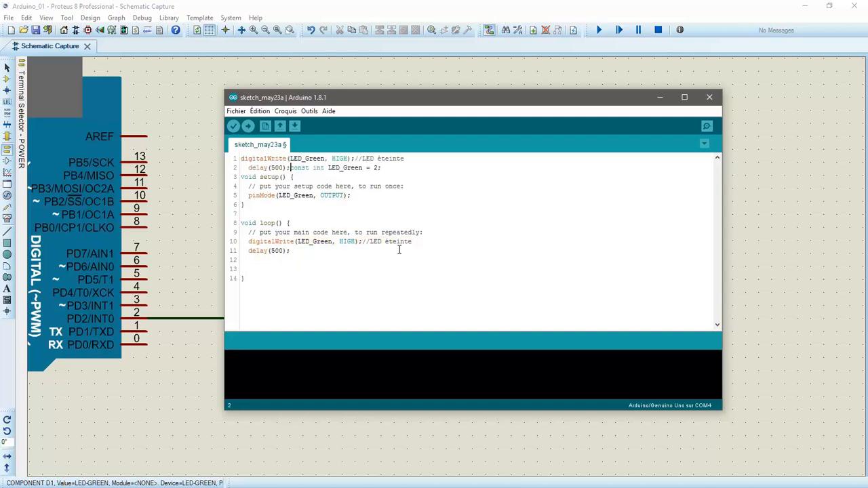
key(ctrl+z)
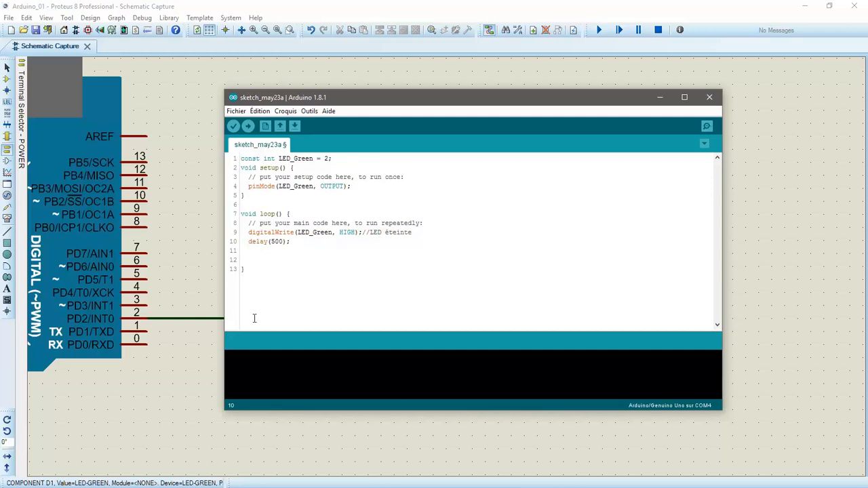
Step: Paste the copied lines below the first delay in loop(), change the second digitalWrite to LOW, and remove the surplus blank lines
key(ctrl+v)
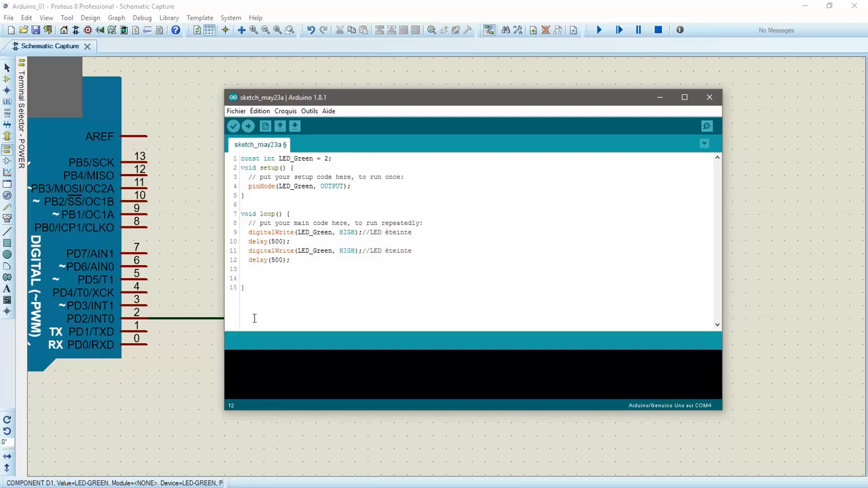
double_click(347, 251)
text(LOW)
click(360, 270)
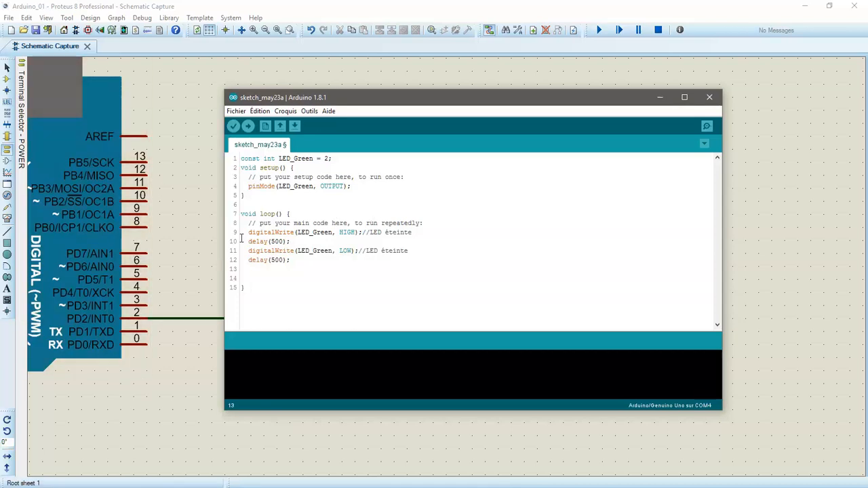
key(BackSpace)
Step: Check in the preferences that detailed results are shown during compilation, and accept the settings
click(235, 111)
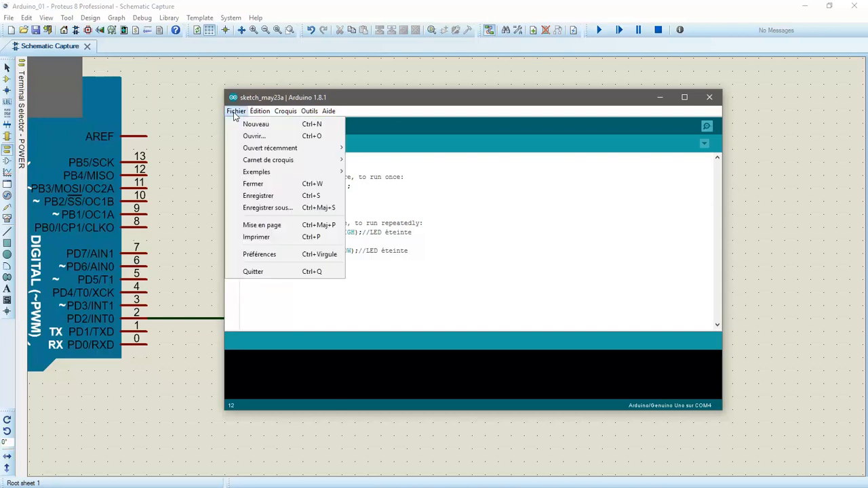
click(259, 254)
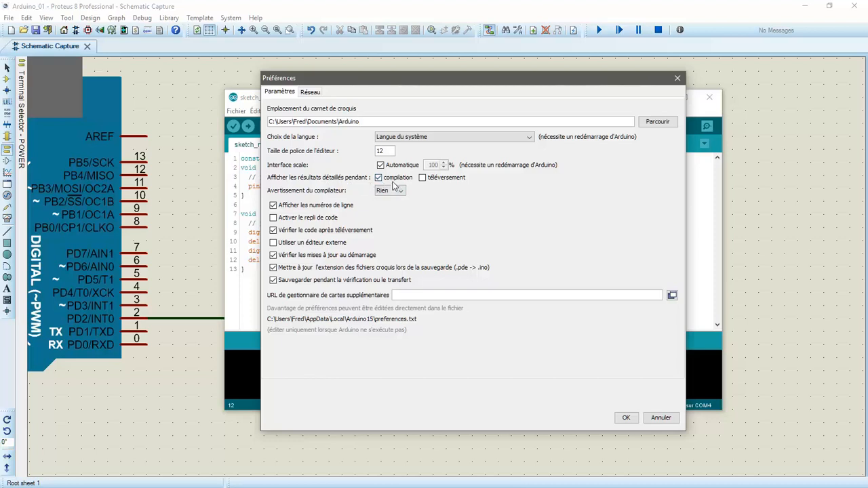
click(625, 417)
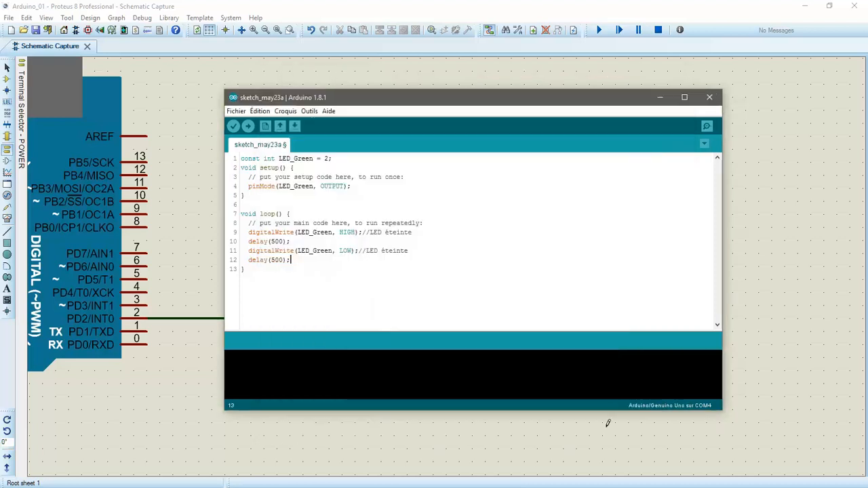
Step: Compile the sketch, declining to save it
click(233, 128)
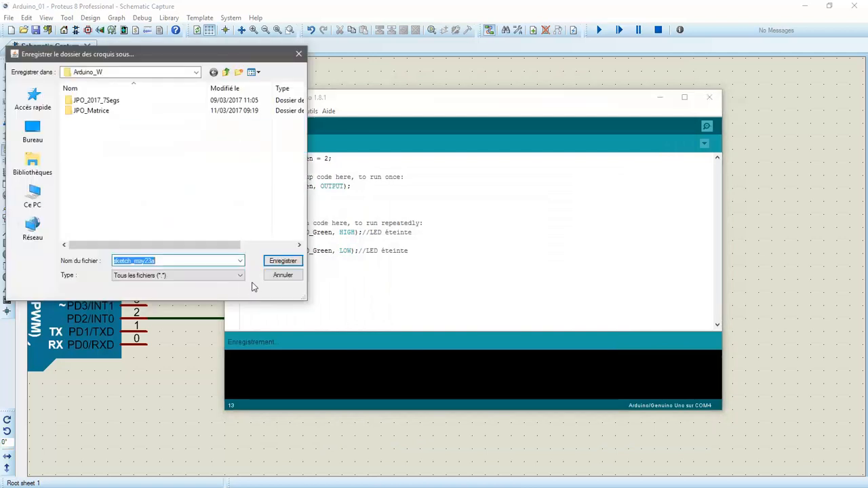
click(272, 277)
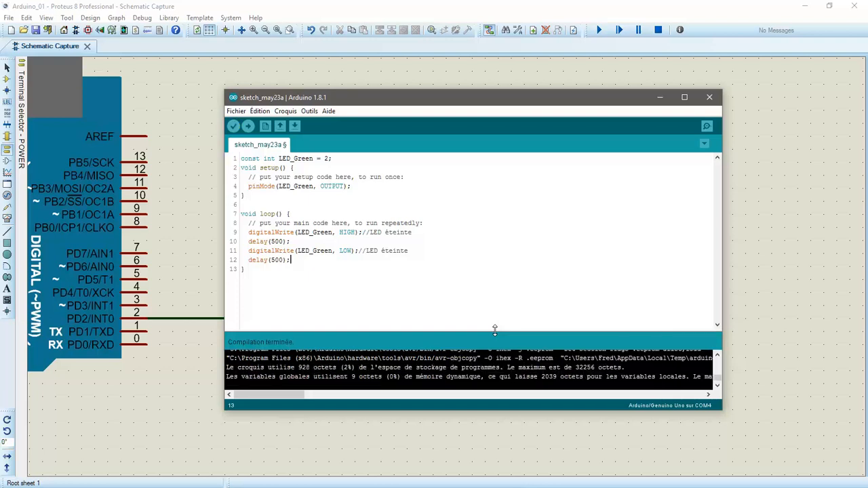
Step: Select the full path of sketch_may23a.ino.hex in the enlarged compilation output, and return to the Proteus schematic
drag(494, 329, 494, 218)
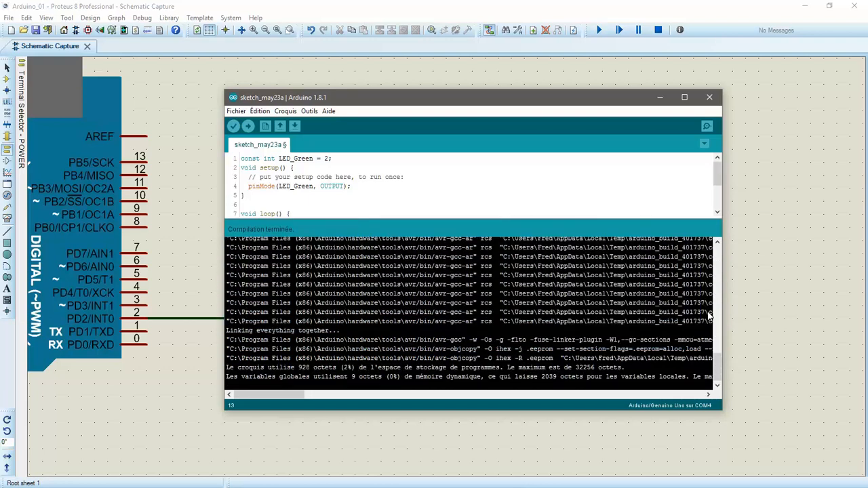
drag(724, 314, 845, 309)
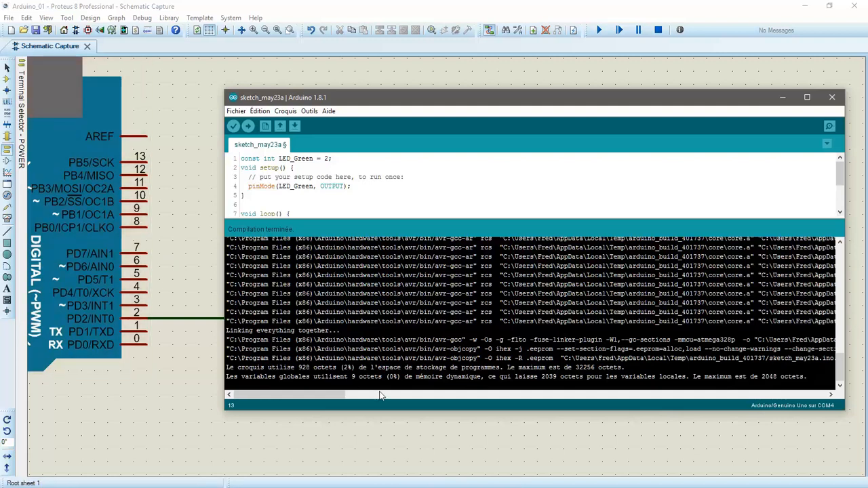
drag(312, 393, 388, 400)
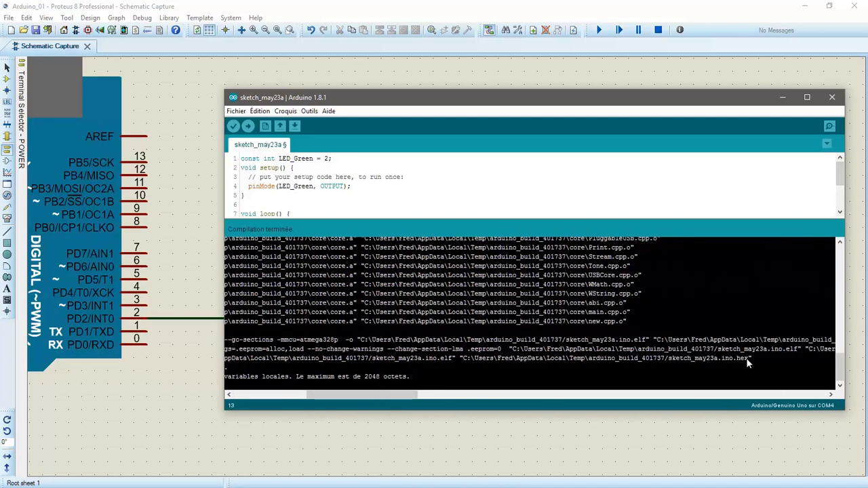
drag(747, 358, 463, 358)
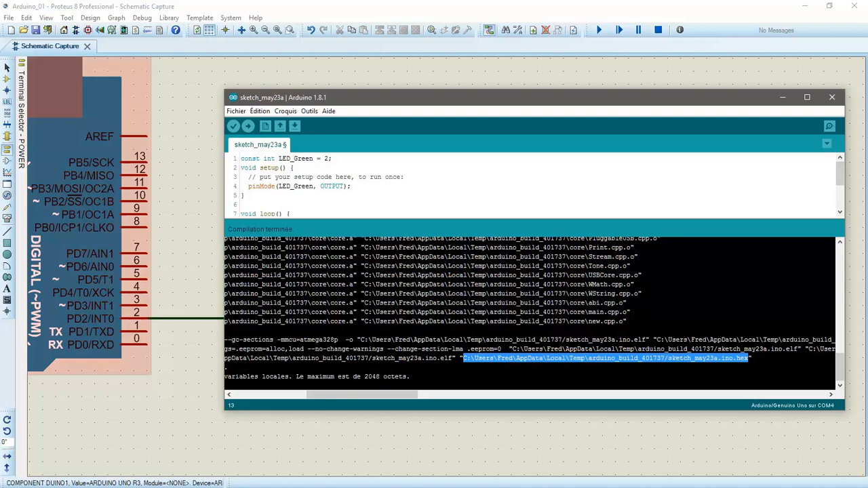
click(251, 383)
right_click(84, 177)
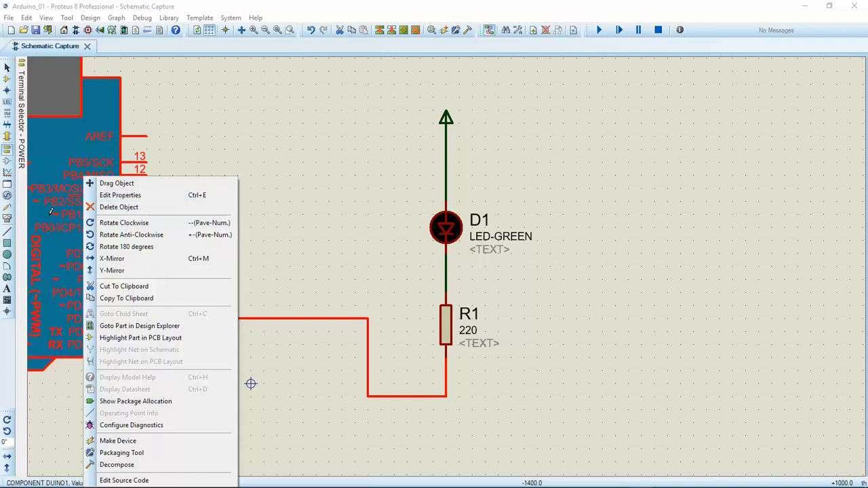
click(111, 206)
key(ctrl+z)
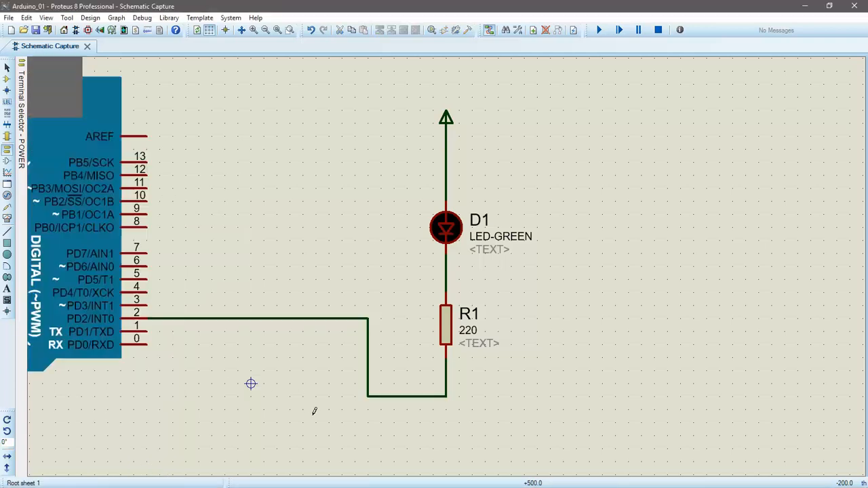
Step: Assign the copied path of sketch_may23a.ino.hex as the Arduino Uno R3 component's program file, and accept the component settings
click(85, 220)
click(85, 219)
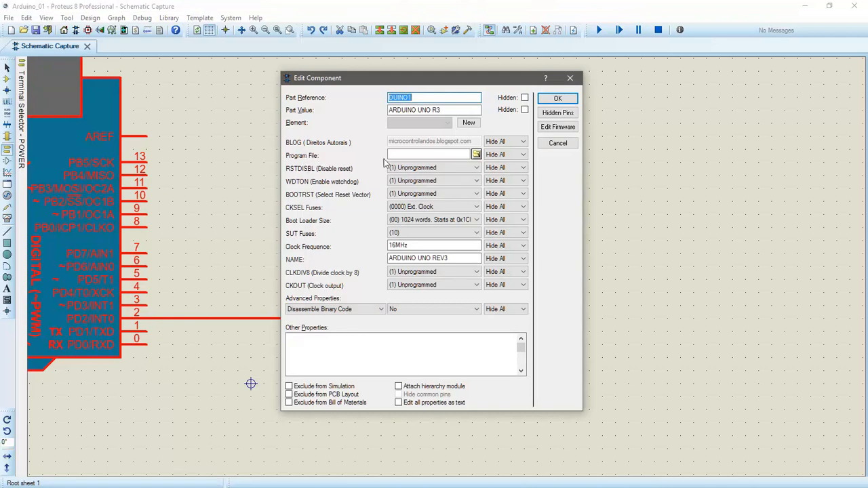
click(422, 156)
key(ctrl+v)
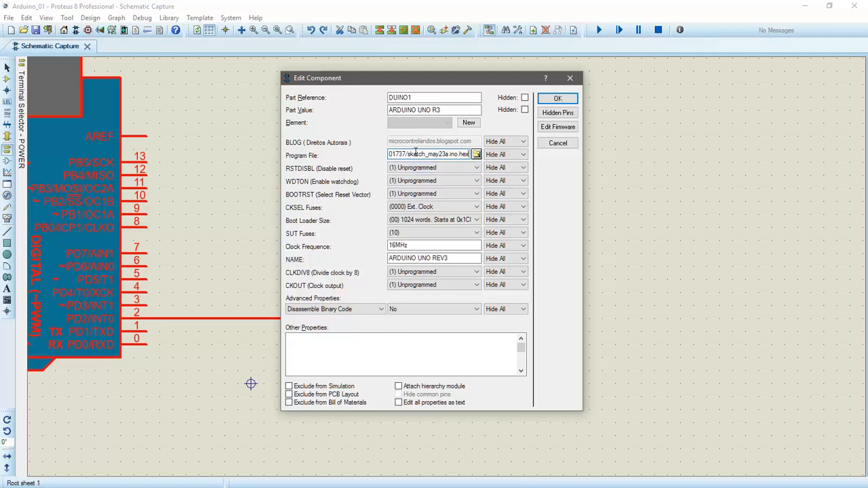
click(543, 100)
Step: Run the simulation to check the green LED's blinking, and stop it
click(599, 30)
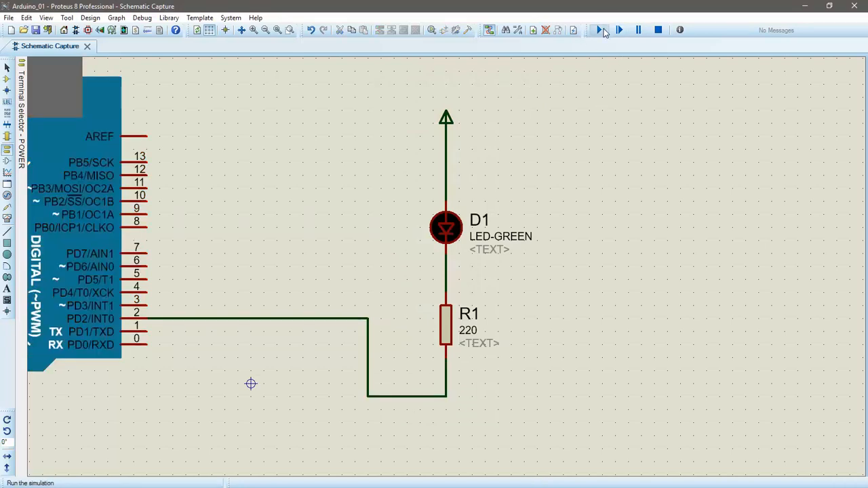
click(600, 30)
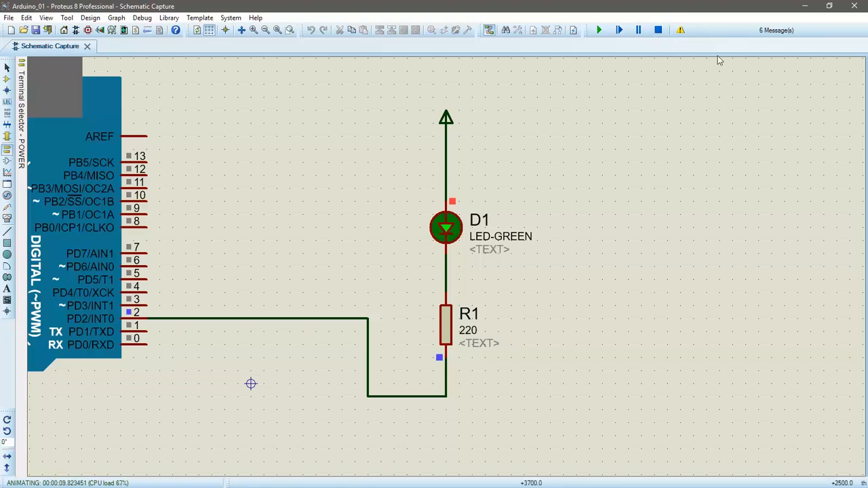
click(657, 31)
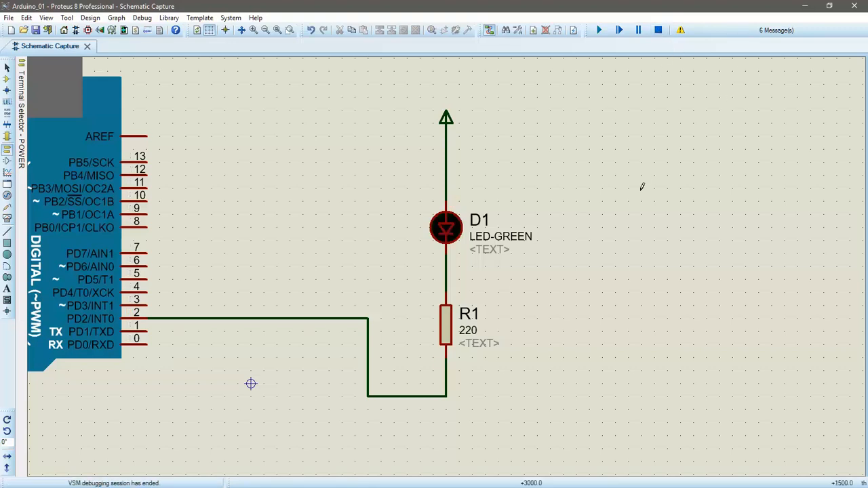
Step: Switch to the Arduino IDE, enlarge the code area, and set both delays in loop() to 200
key(alt+Tab)
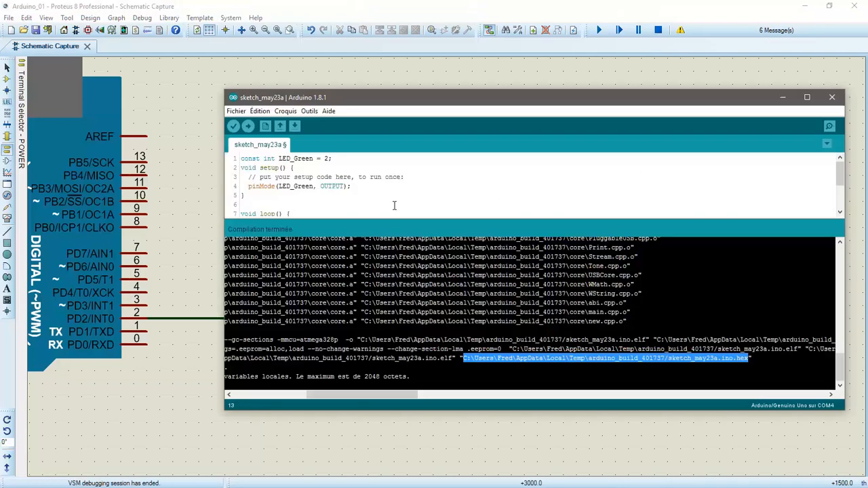
drag(384, 217, 387, 333)
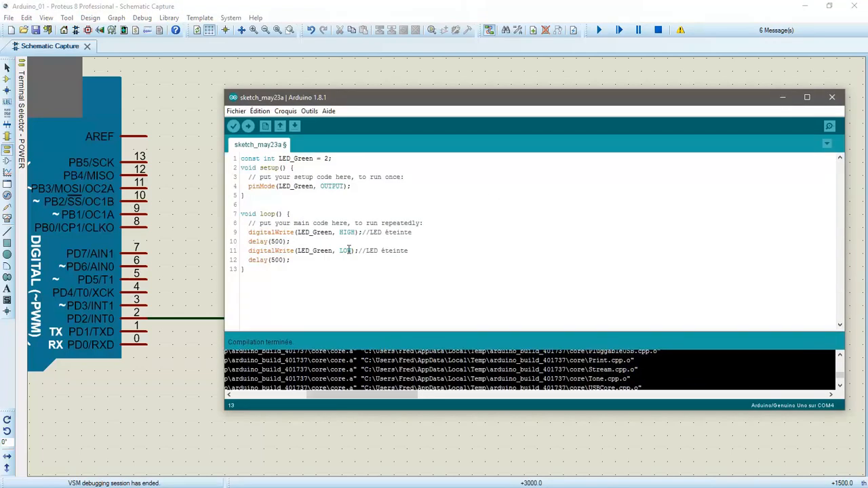
click(351, 232)
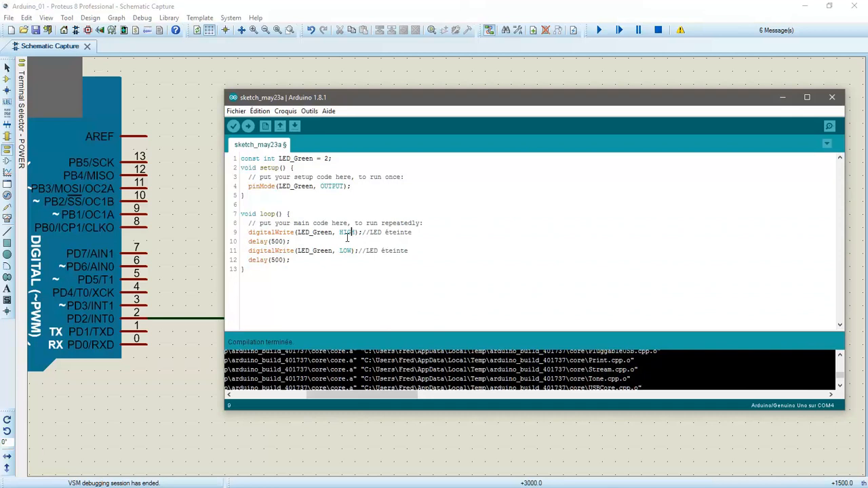
click(280, 242)
key(BackSpace)
key(BackSpace)
text(20)
key(BackSpace)
text(2)
Step: Compile the sketch, declining to save it, and run the simulation in Proteus, stopping it after observing the LED
click(242, 129)
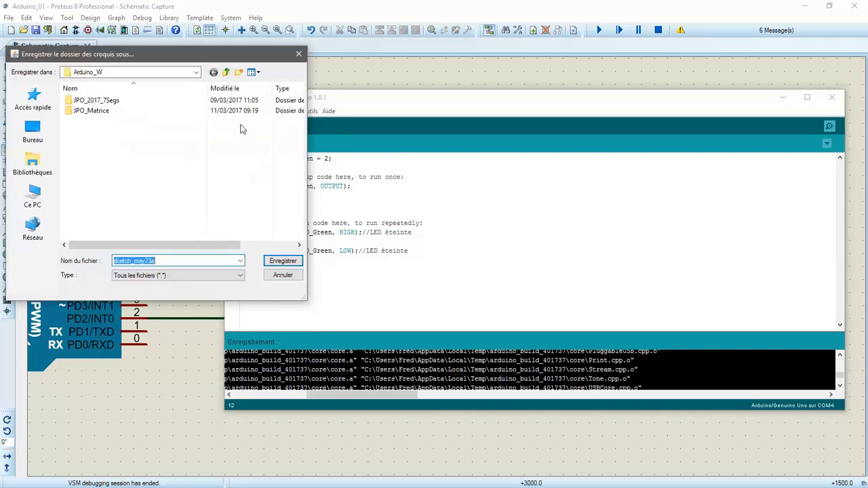
click(278, 275)
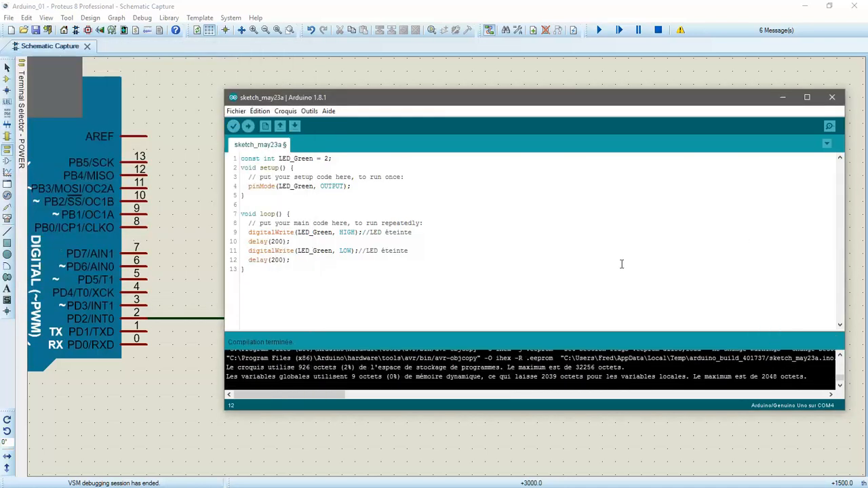
click(211, 267)
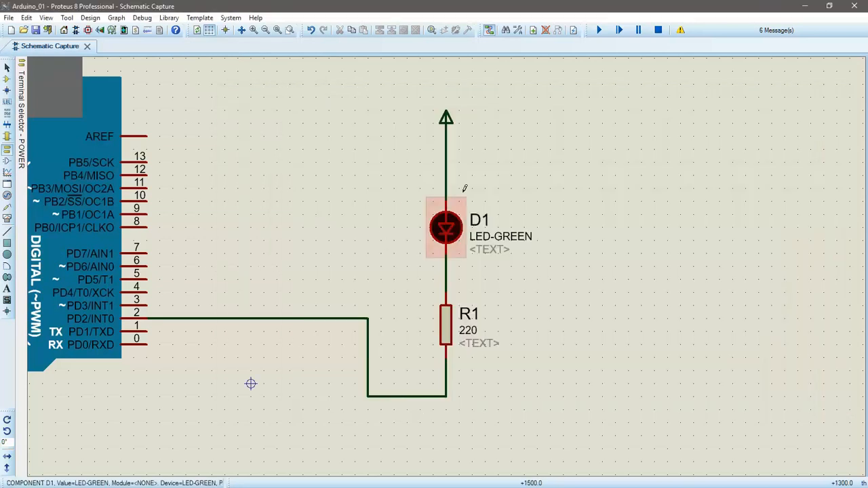
click(600, 32)
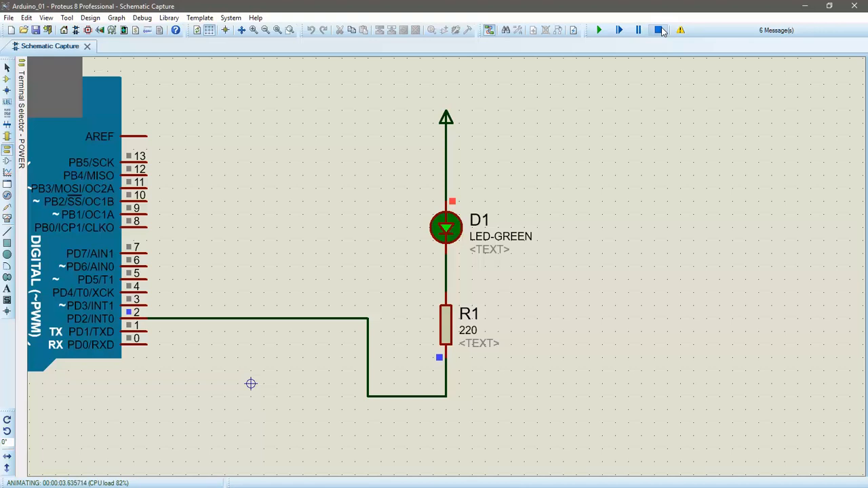
click(659, 30)
Step: Return to the Arduino sketch and set both delays in loop() to 1200
key(alt+Tab)
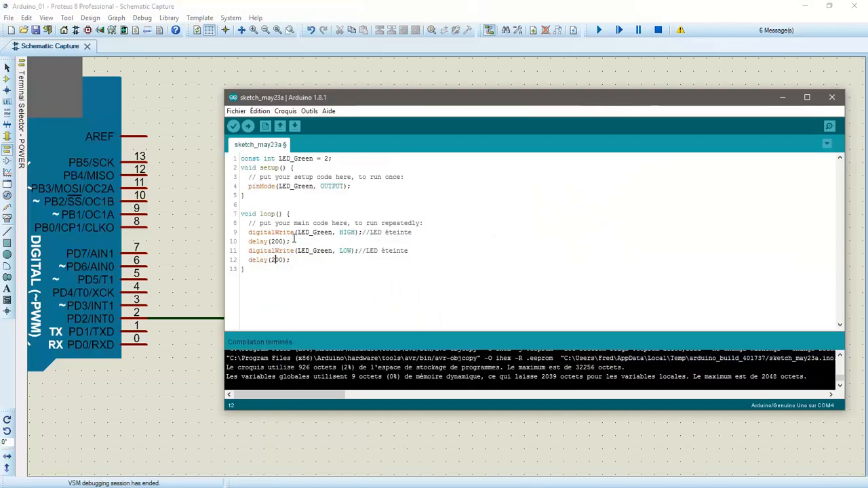
double_click(278, 241)
key(Left)
text(1)
key(Down)
key(Down)
text(1)
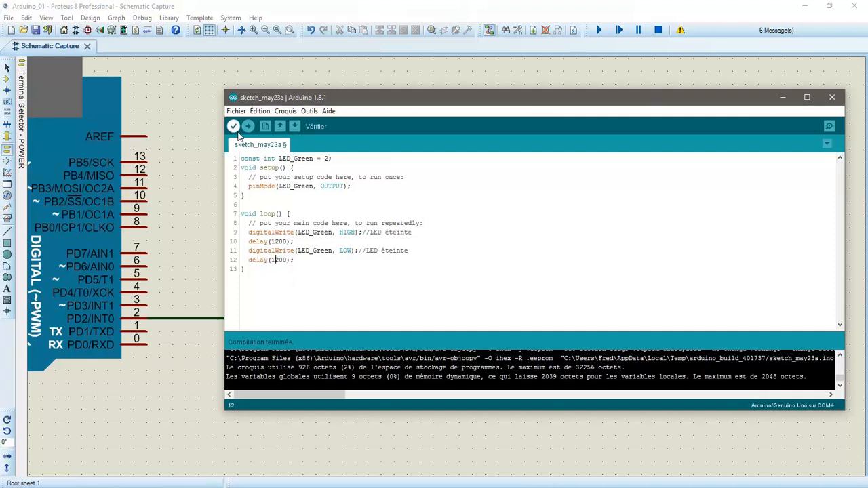
Step: Compile the sketch with the longer delays without saving it, and run the Proteus simulation to observe the LED
key(ctrl+s)
click(268, 275)
click(442, 73)
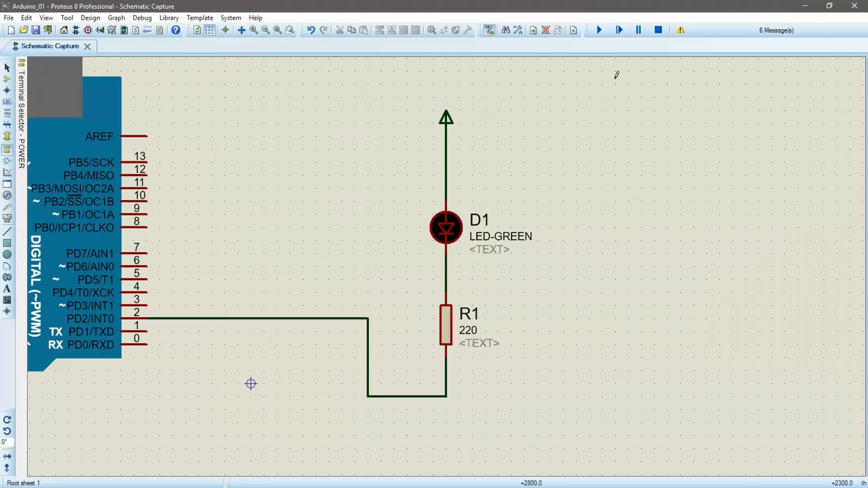
click(599, 30)
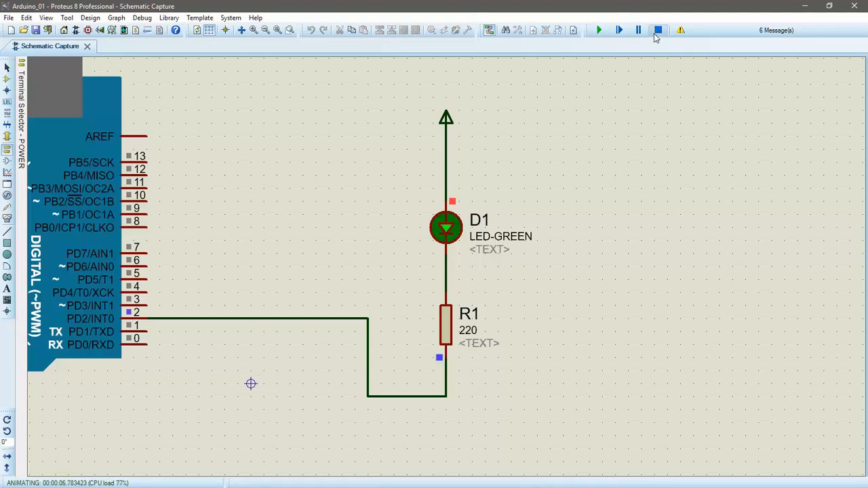
key(alt+Tab)
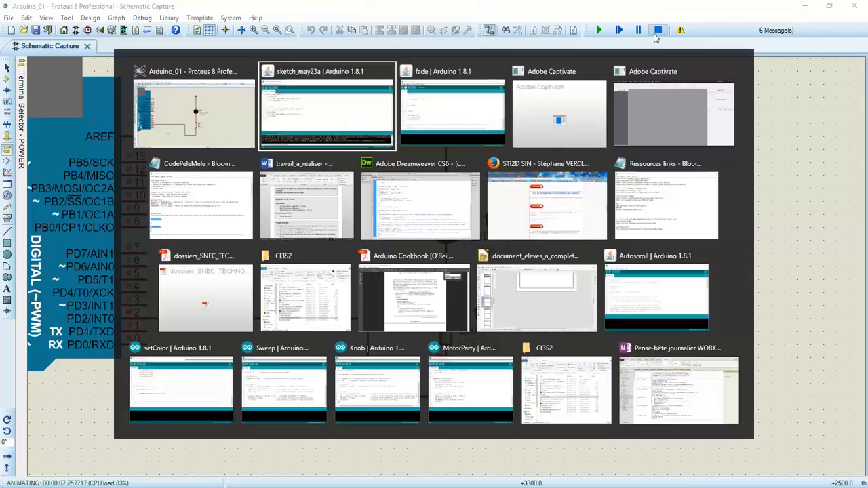